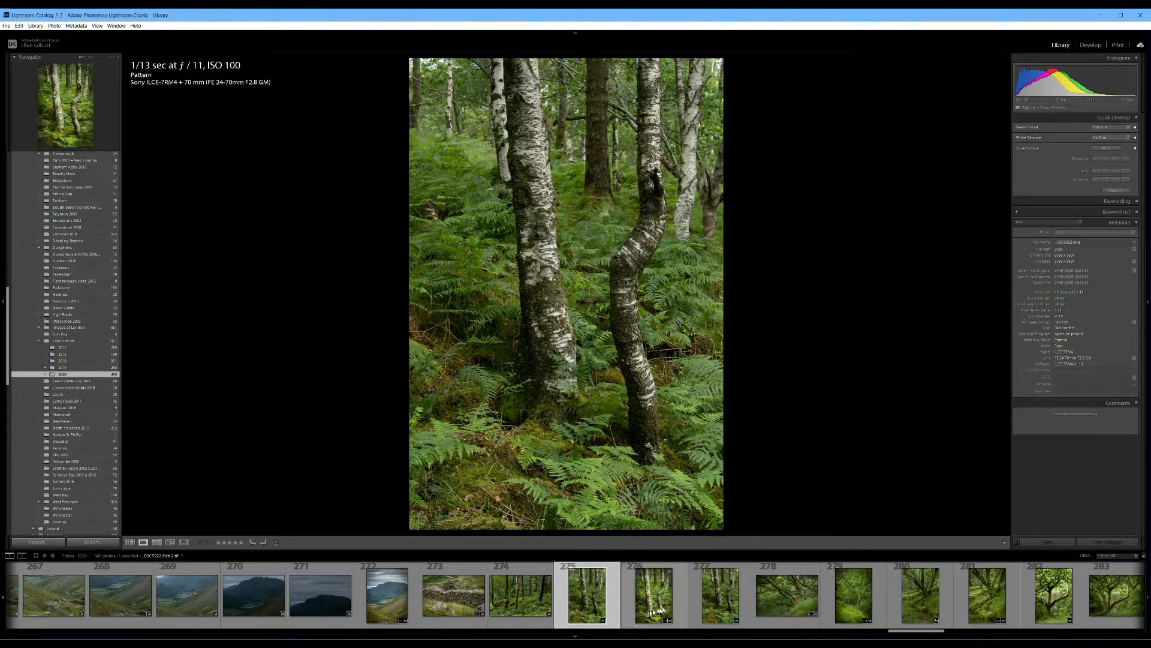
# Step: Compare the birch trunk photos and open numbers 275 and 277 together as layers in one Photoshop document
pyautogui.click(713, 599)
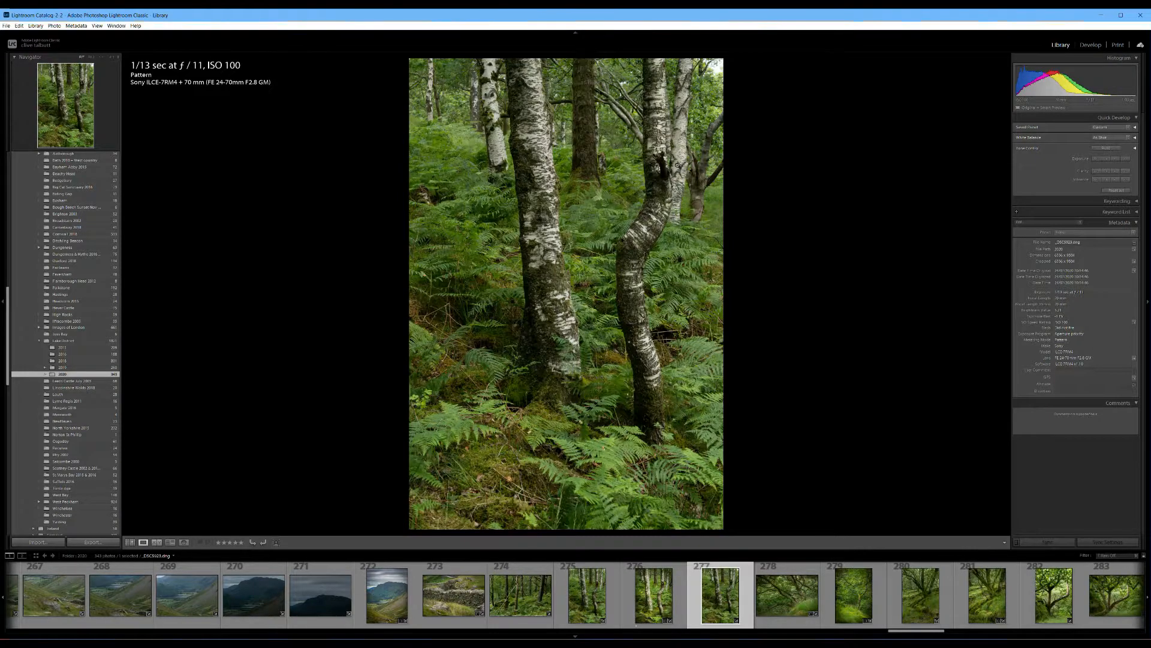
pyautogui.click(656, 607)
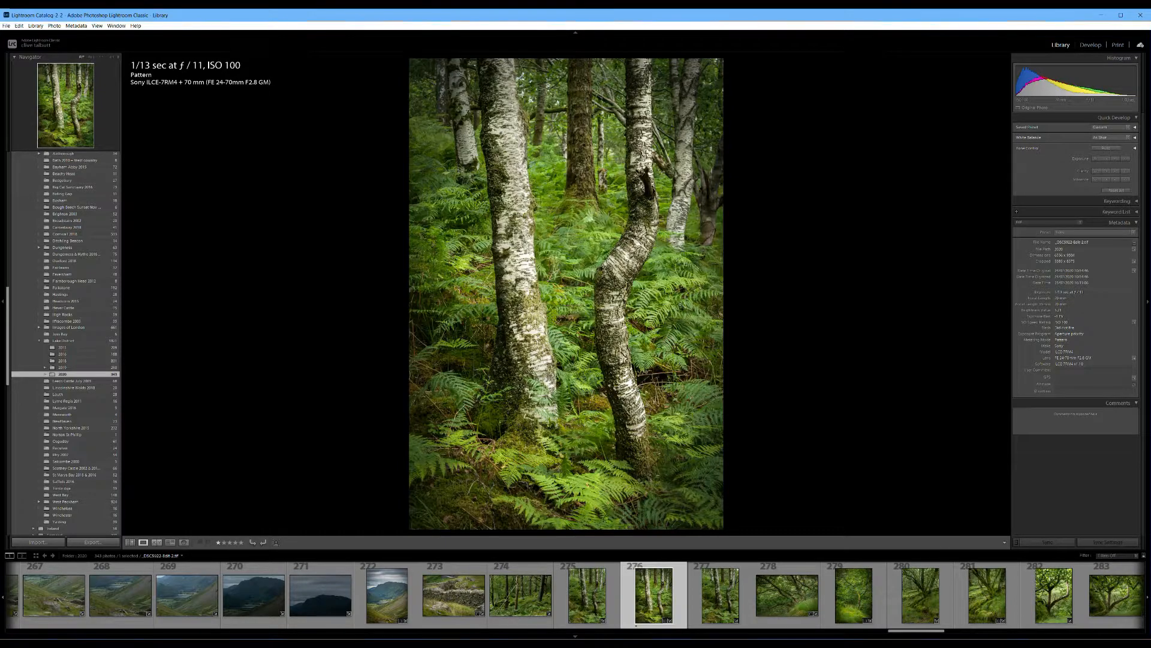
pyautogui.click(576, 610)
pyautogui.keyDown('shift'); pyautogui.click(717, 607); pyautogui.keyUp('shift')
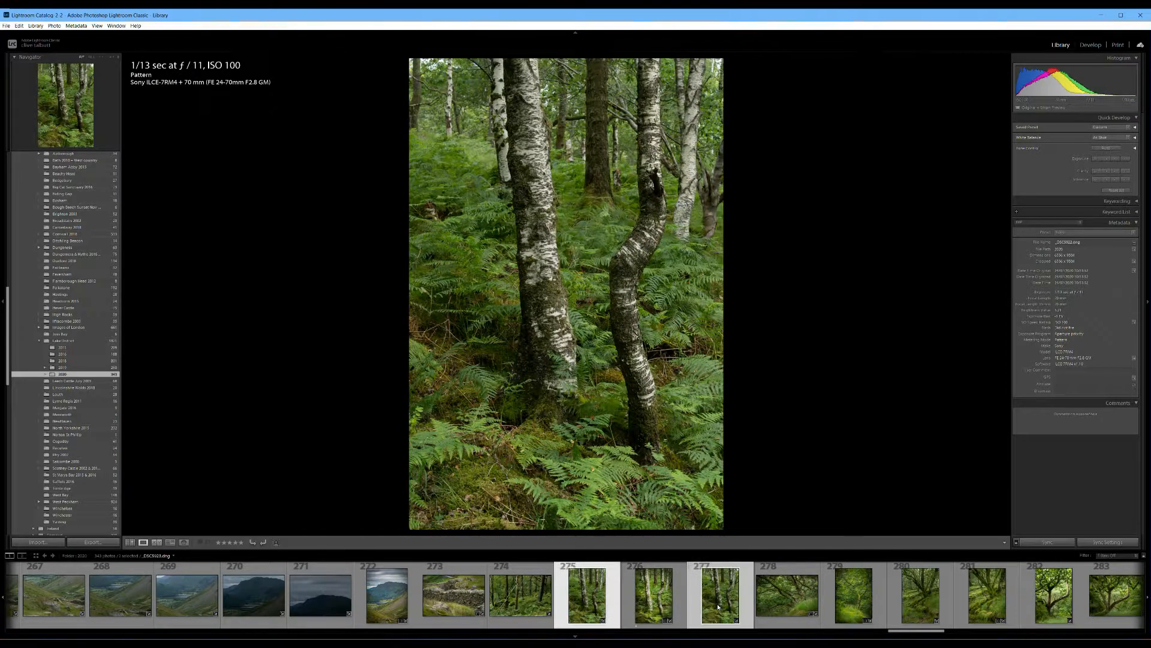
pyautogui.rightClick(718, 607)
pyautogui.moveTo(762, 434)
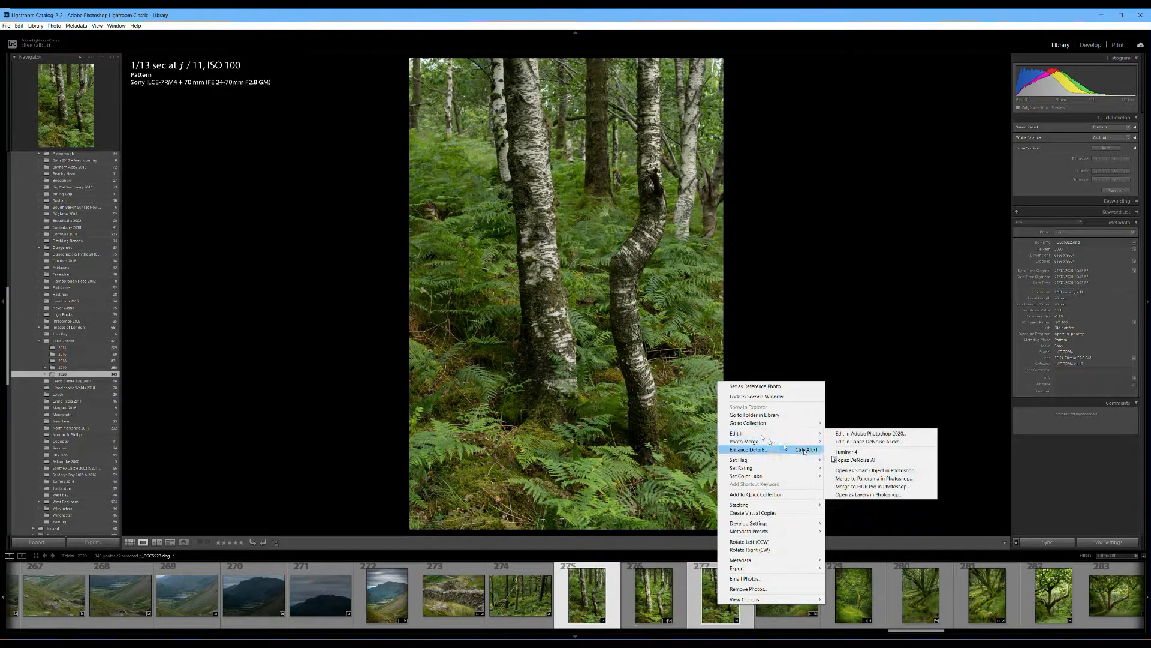
pyautogui.click(859, 494)
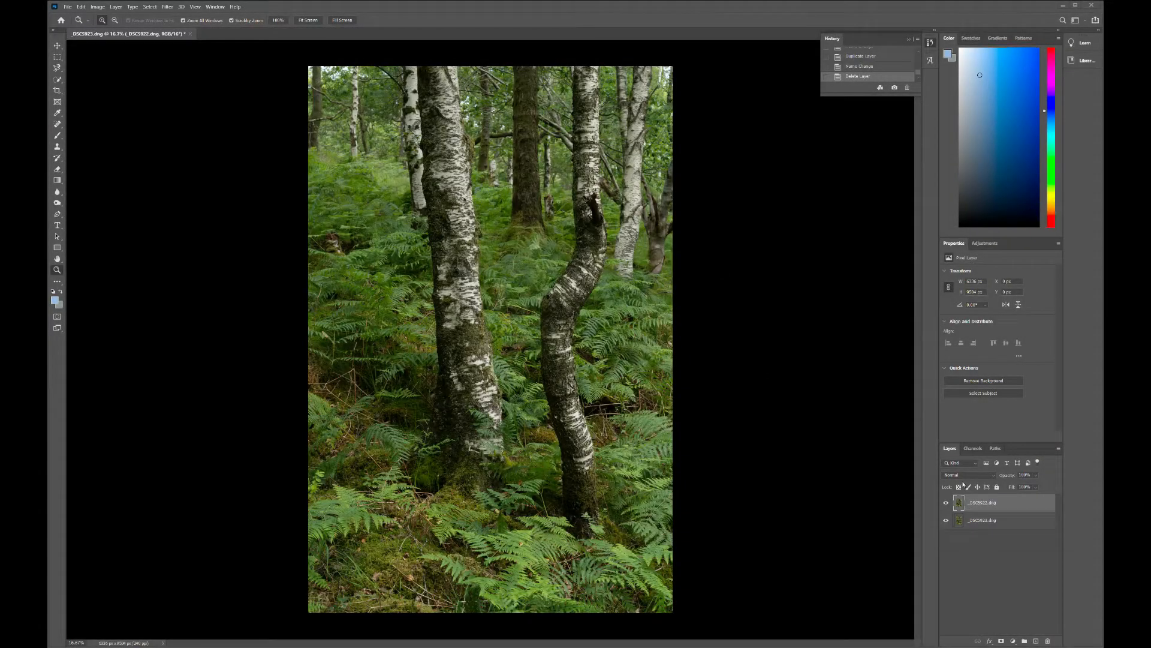
# Step: Auto-align the two photo layers using the Auto projection
pyautogui.click(979, 519)
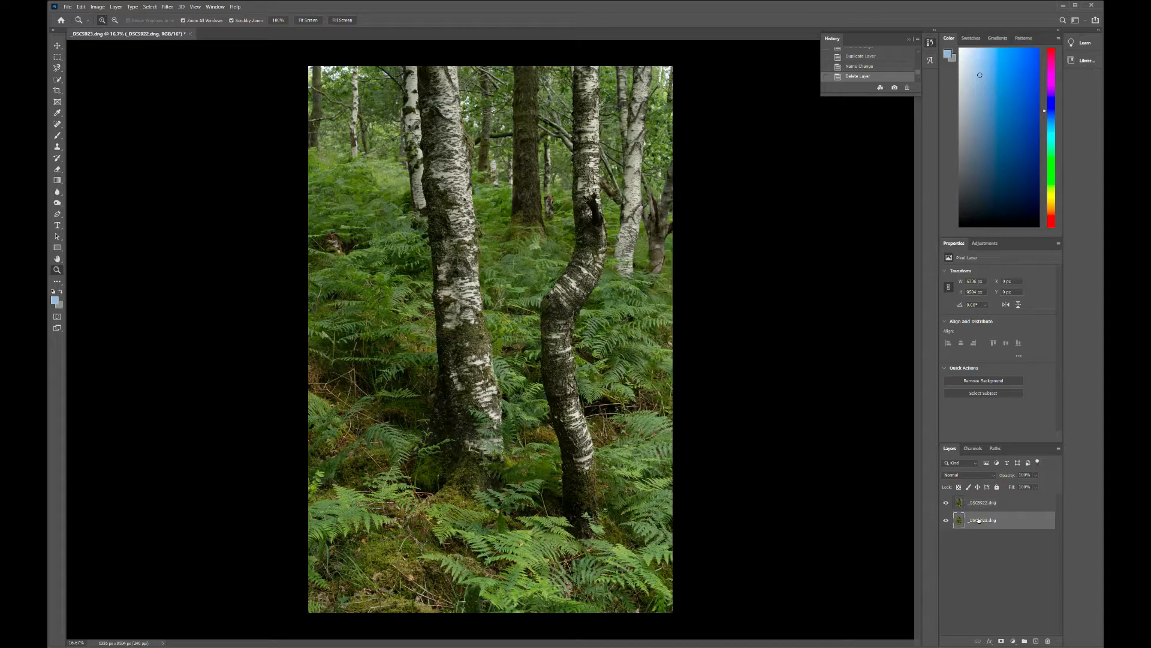
pyautogui.click(968, 504)
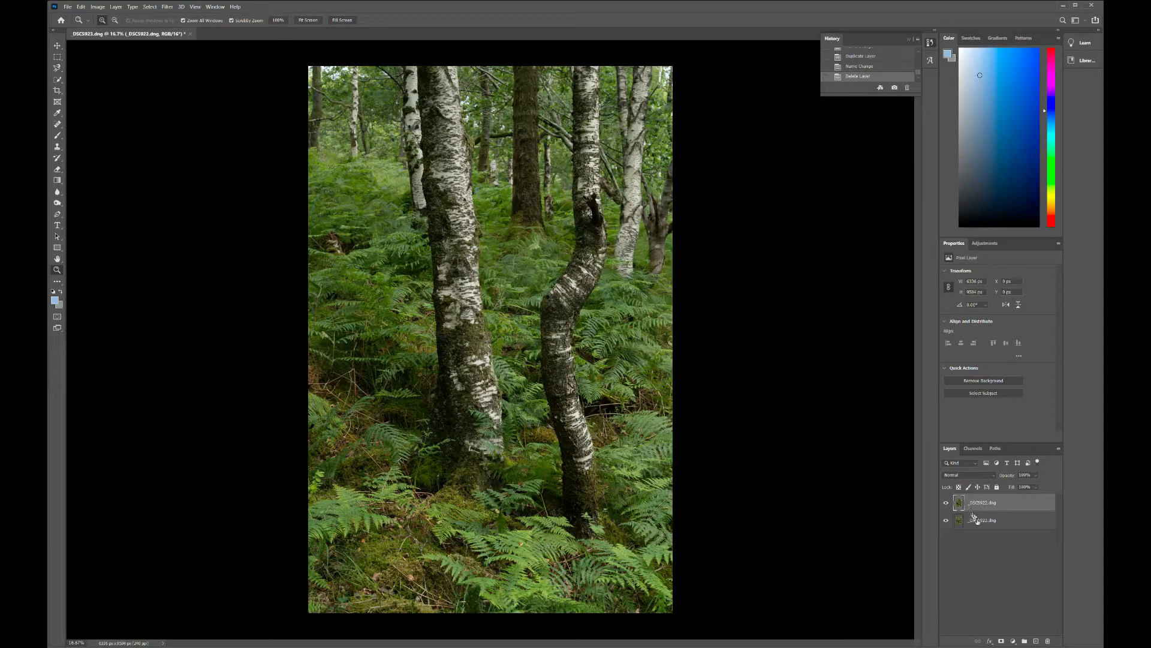
pyautogui.keyDown('shift'); pyautogui.click(978, 521); pyautogui.keyUp('shift')
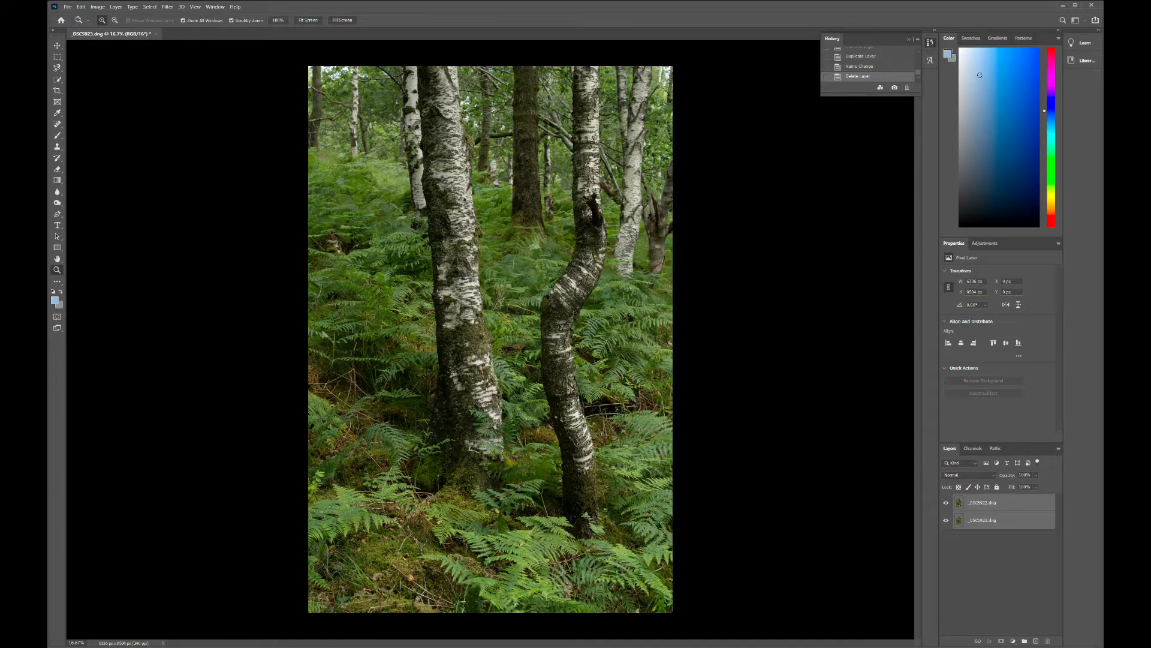
pyautogui.click(81, 7)
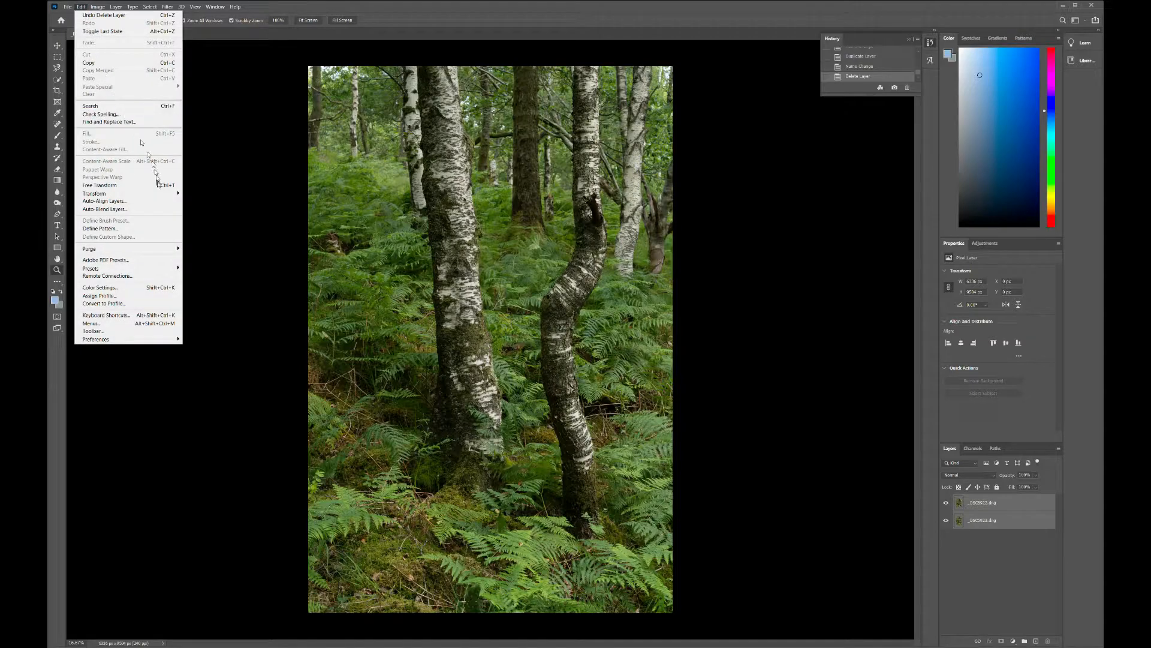
pyautogui.click(149, 202)
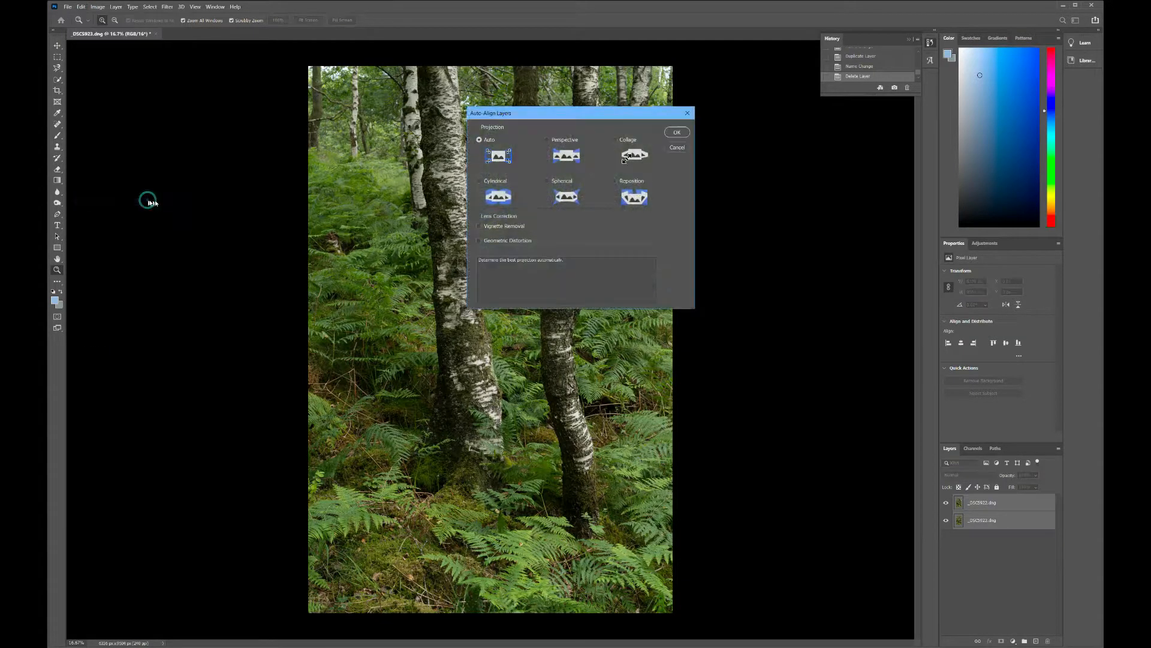
pyautogui.click(677, 132)
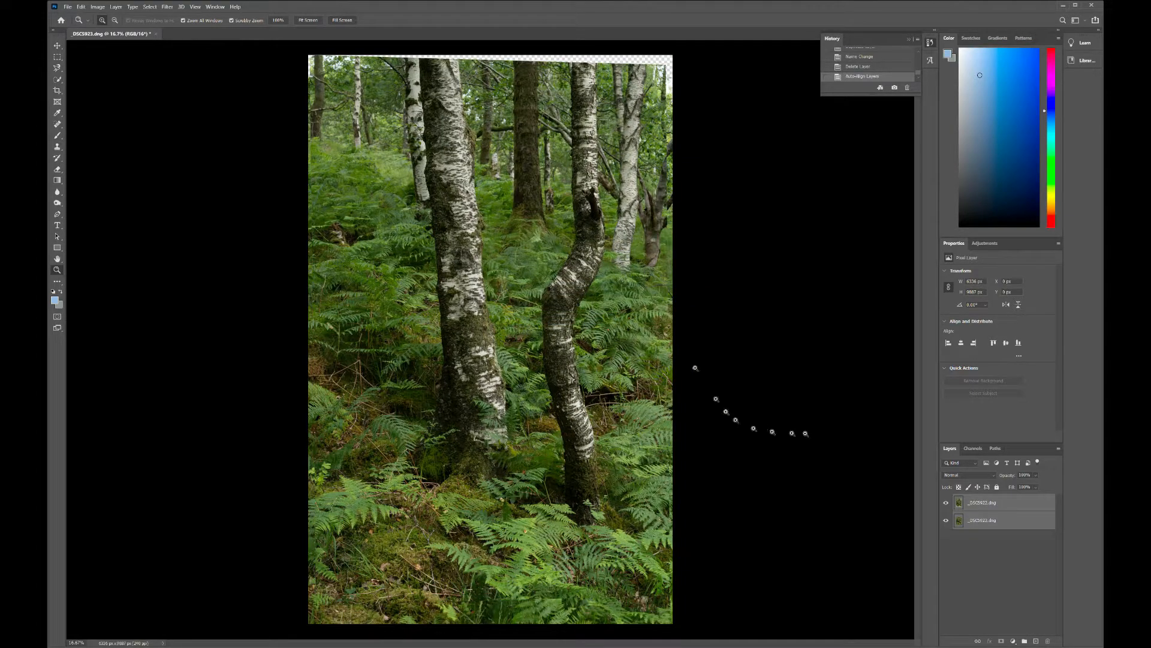
# Step: Compare the two aligned photos by hiding and showing the upper layer repeatedly, checking how the trunks line up
pyautogui.click(947, 503)
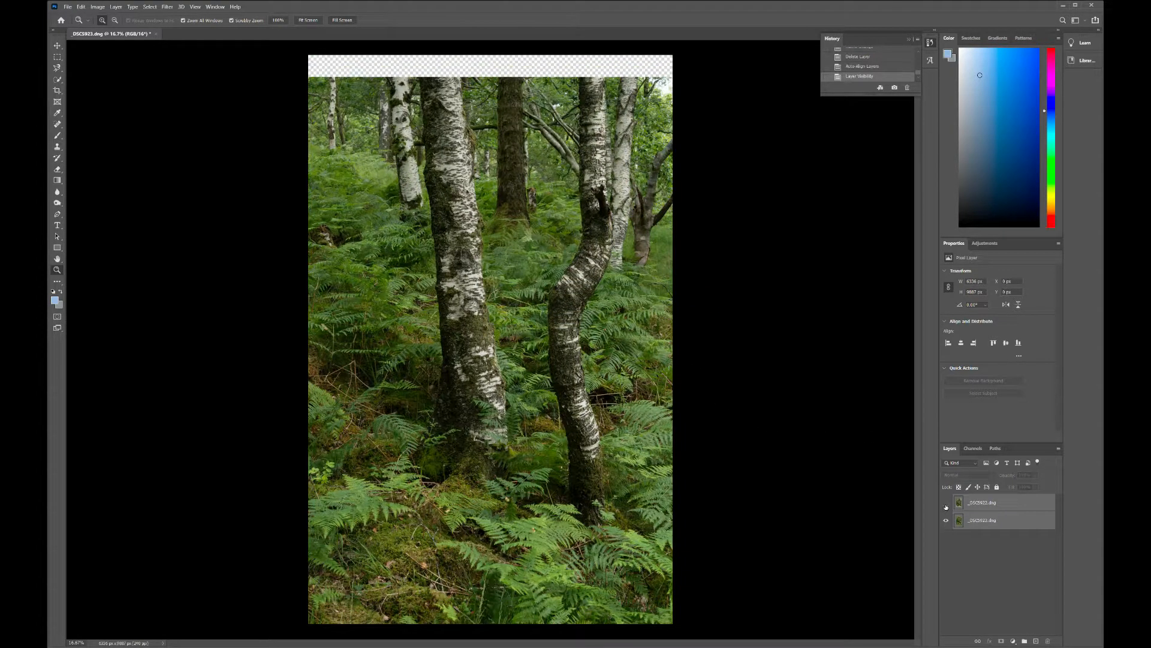
pyautogui.click(947, 503)
pyautogui.click(946, 503)
pyautogui.click(946, 503)
pyautogui.click(946, 505)
pyautogui.click(946, 505)
pyautogui.click(946, 505)
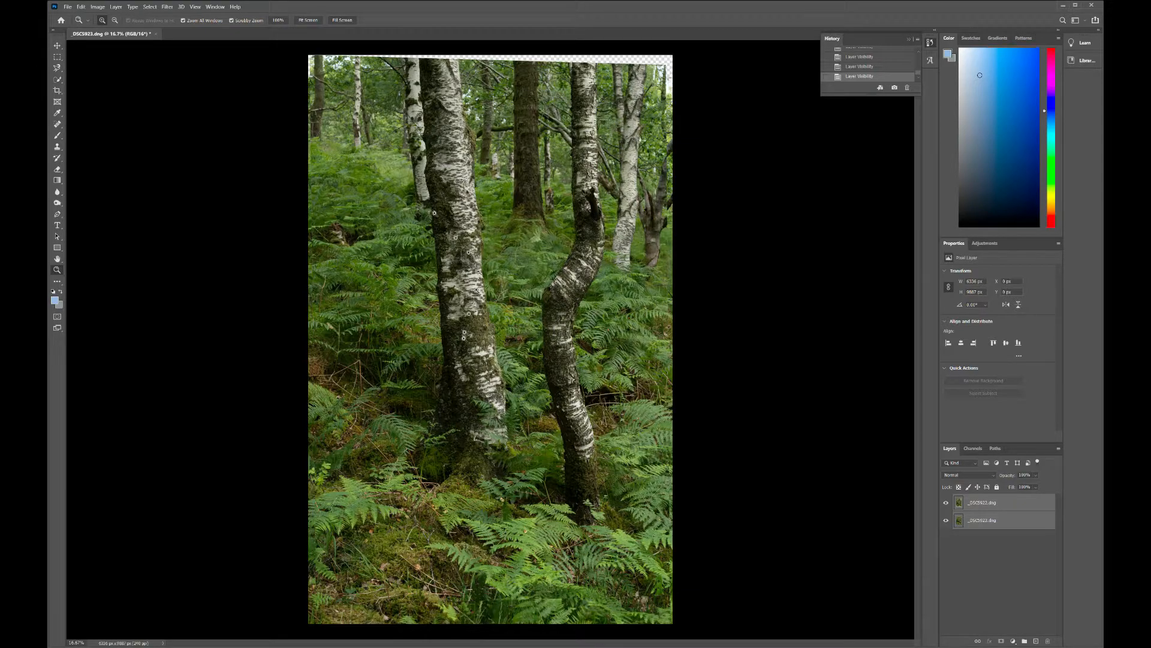
pyautogui.click(951, 505)
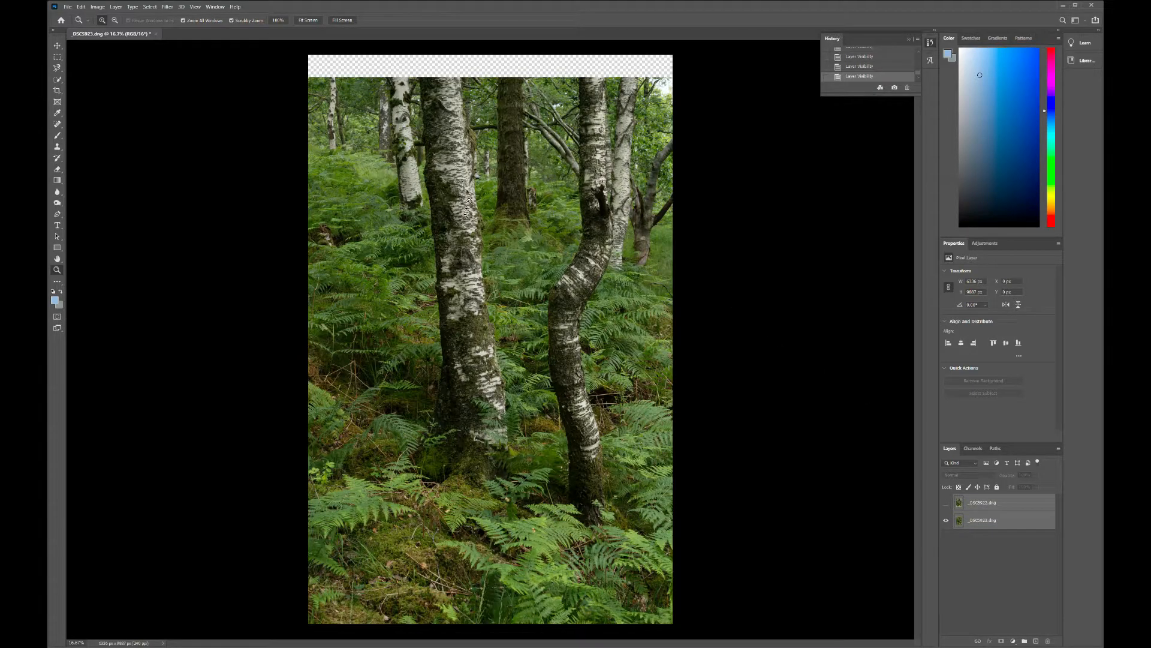
pyautogui.click(947, 503)
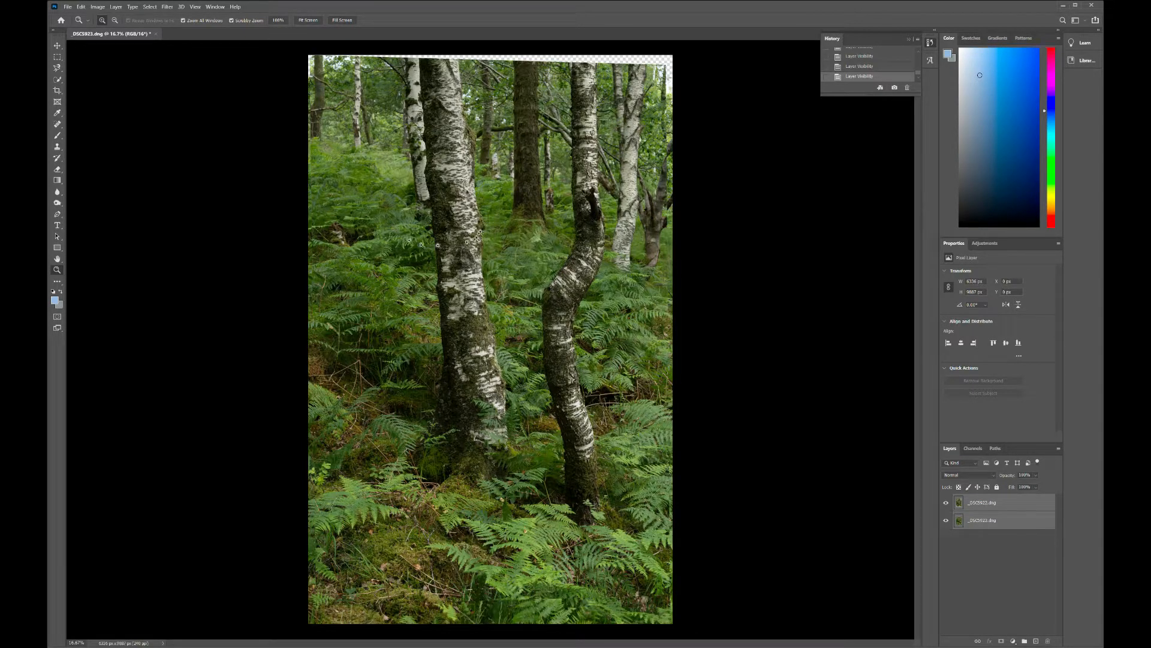
# Step: Choose the Eraser tool and add a layer mask to the upper photo layer only
pyautogui.click(58, 169)
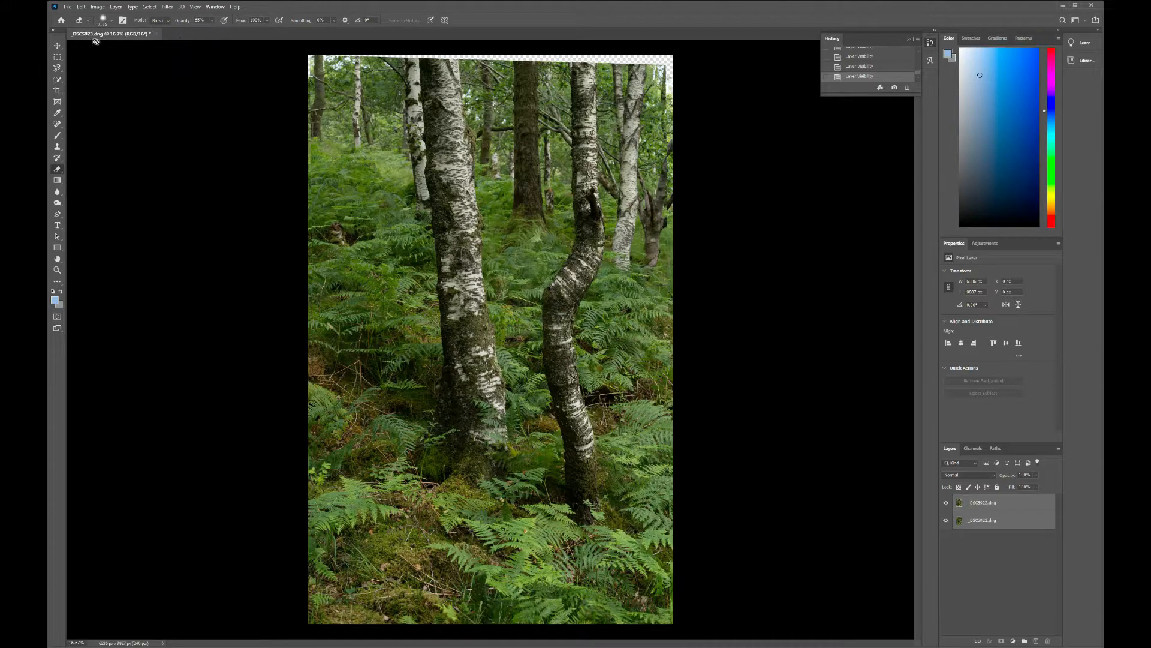
pyautogui.click(1001, 504)
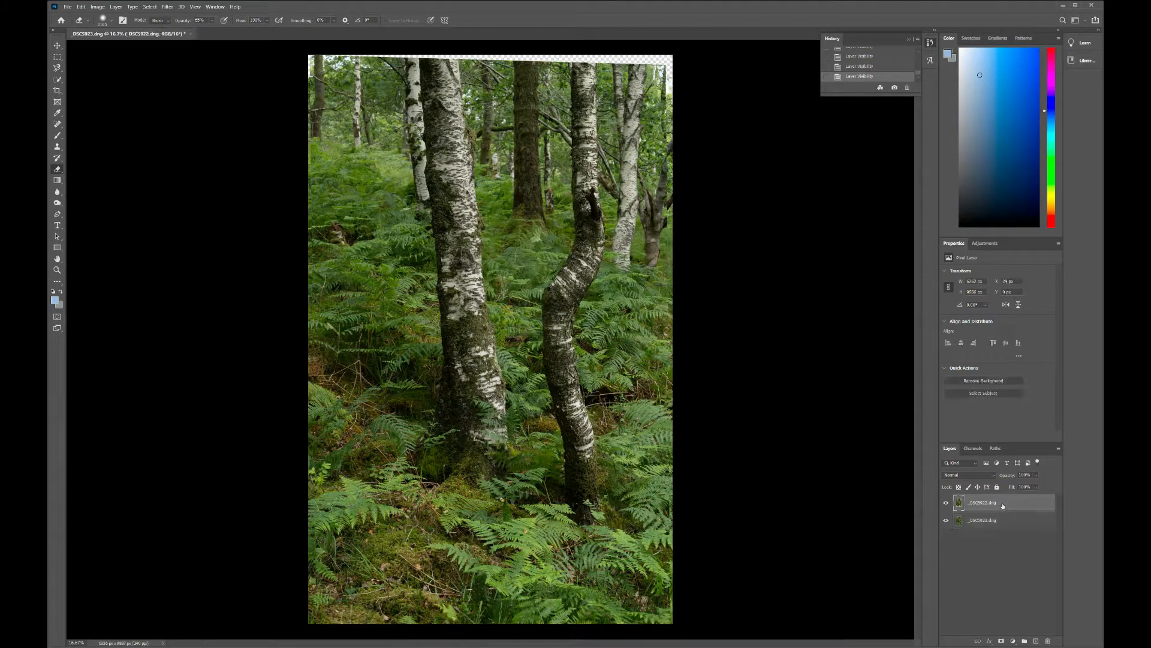
pyautogui.rightClick(1001, 503)
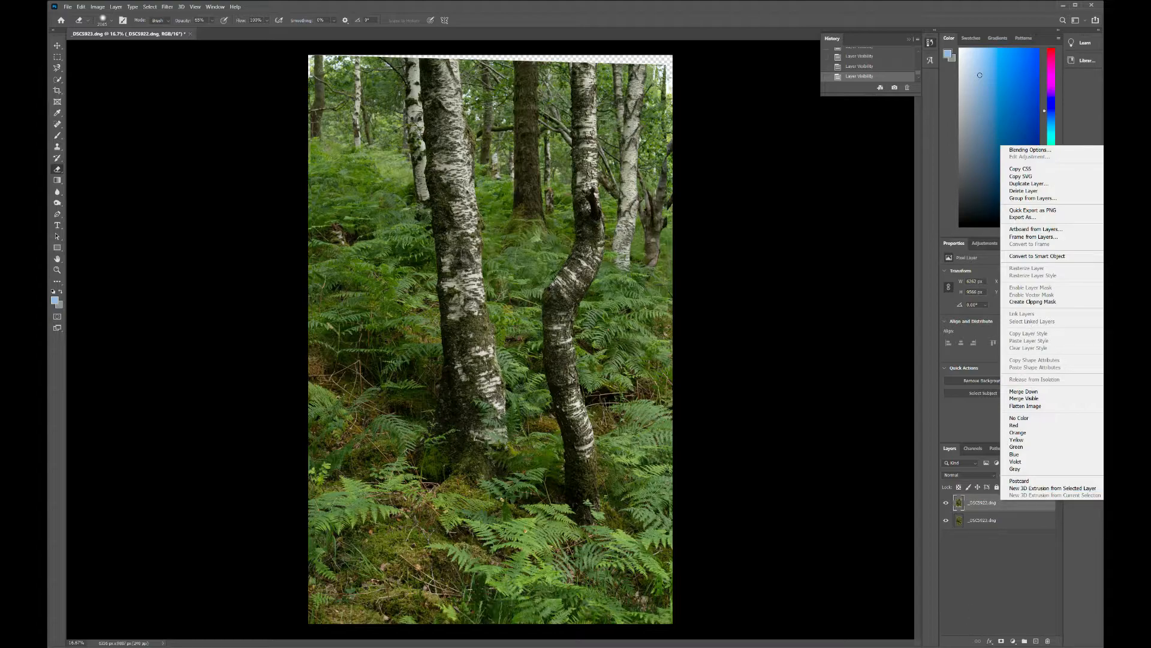
pyautogui.click(1001, 642)
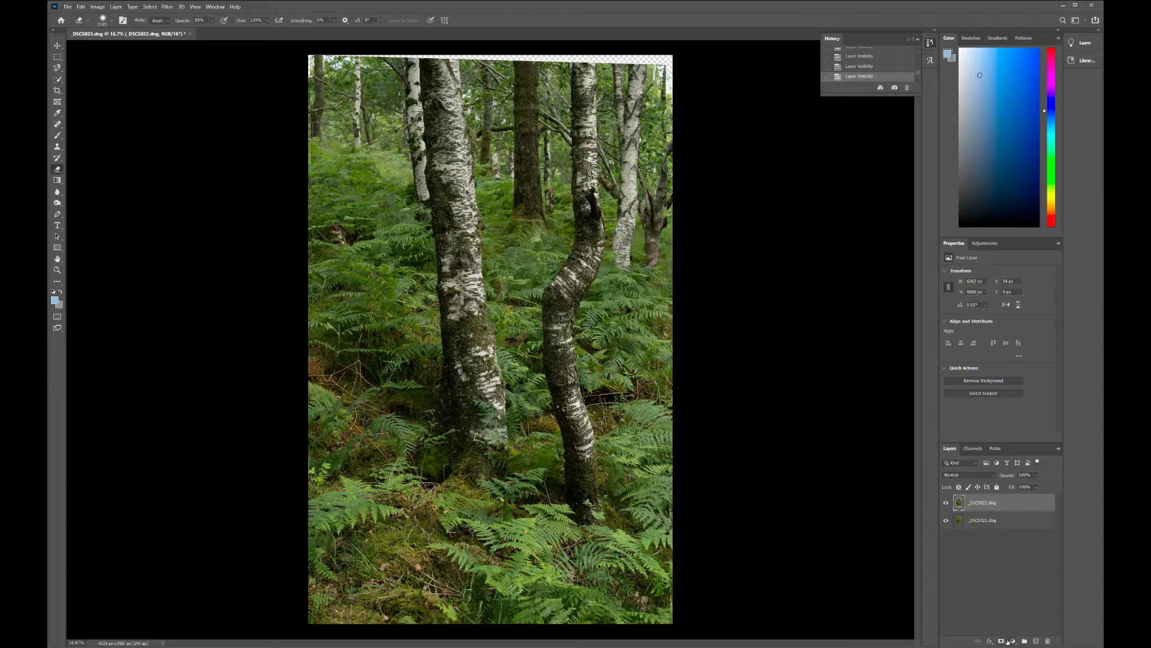
pyautogui.click(1012, 641)
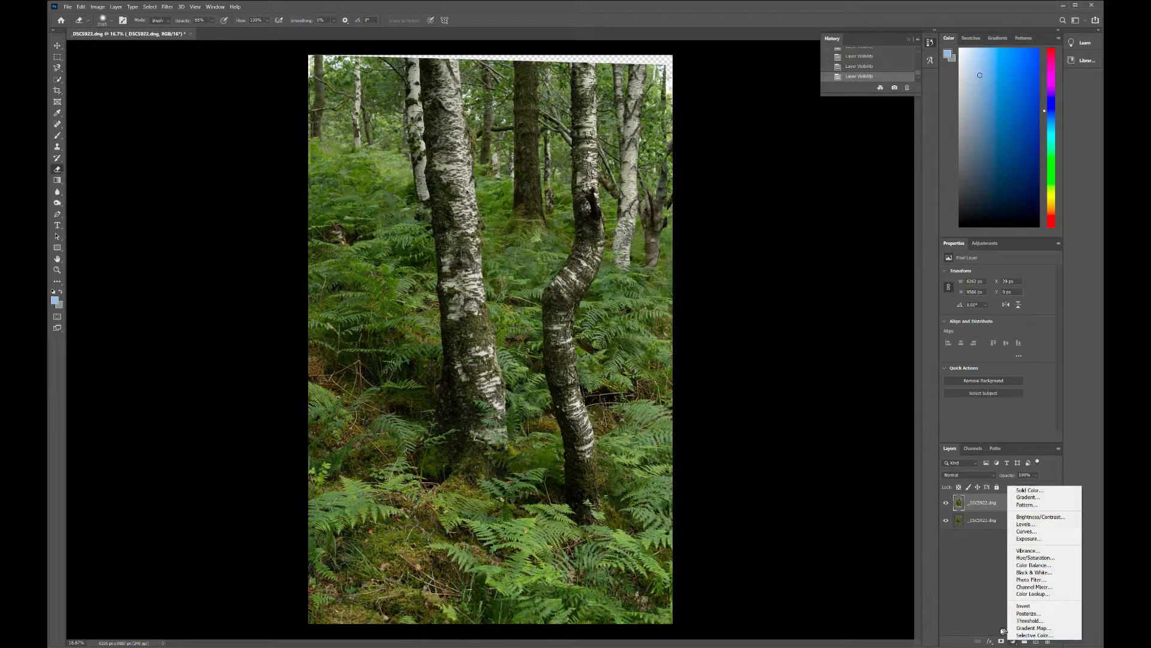
pyautogui.rightClick(987, 502)
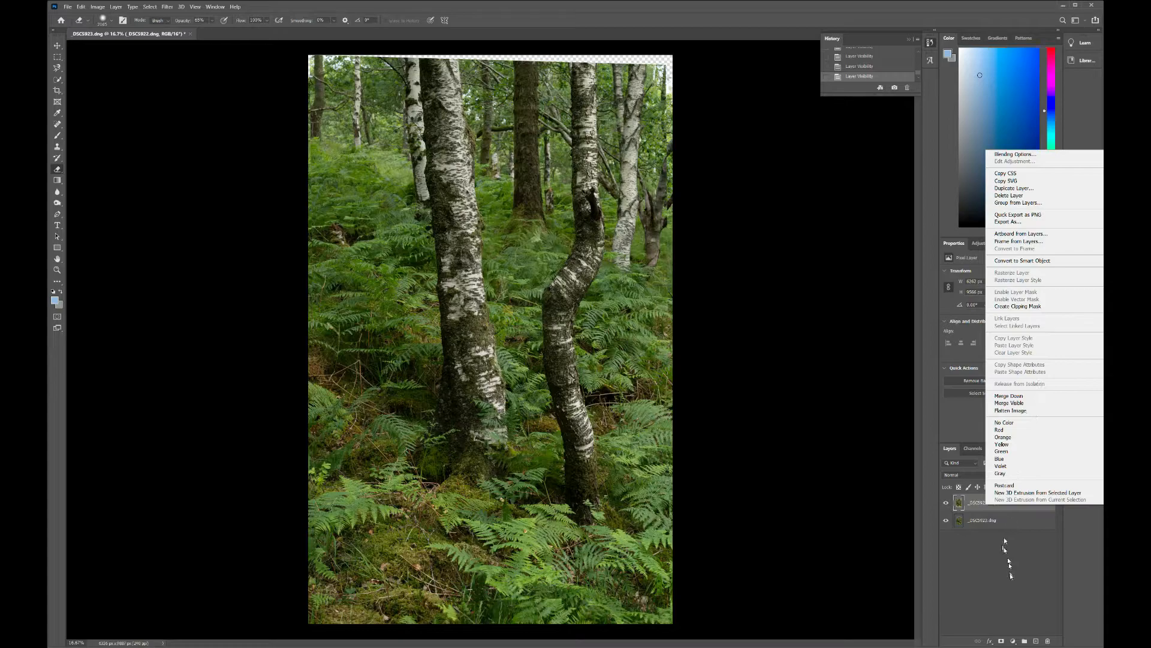
pyautogui.click(1001, 641)
pyautogui.click(1001, 642)
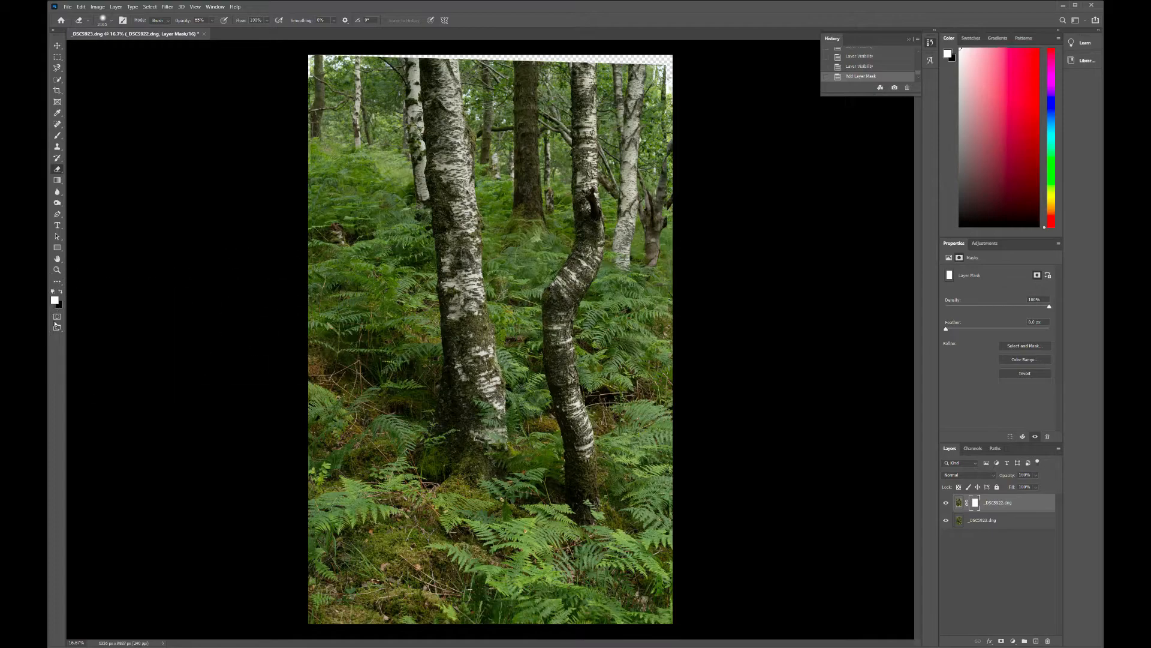
# Step: Try erasing on the mask around the upper part of the large birch trunk with black as the foreground colour
pyautogui.click(61, 292)
pyautogui.click(54, 299)
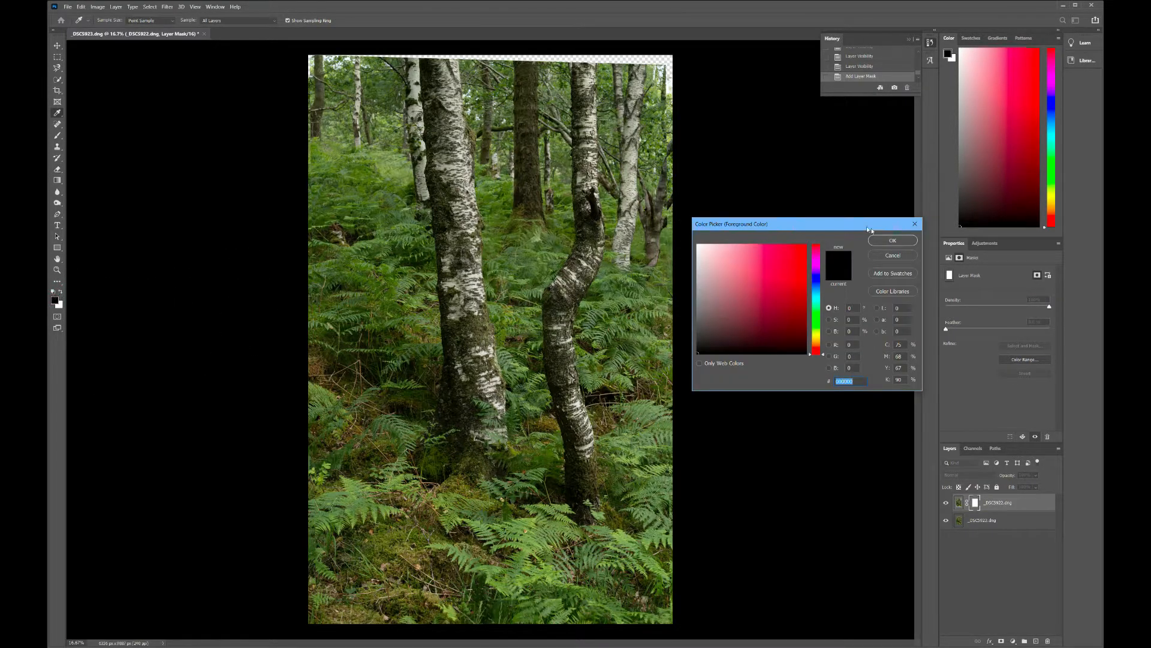
pyautogui.click(916, 224)
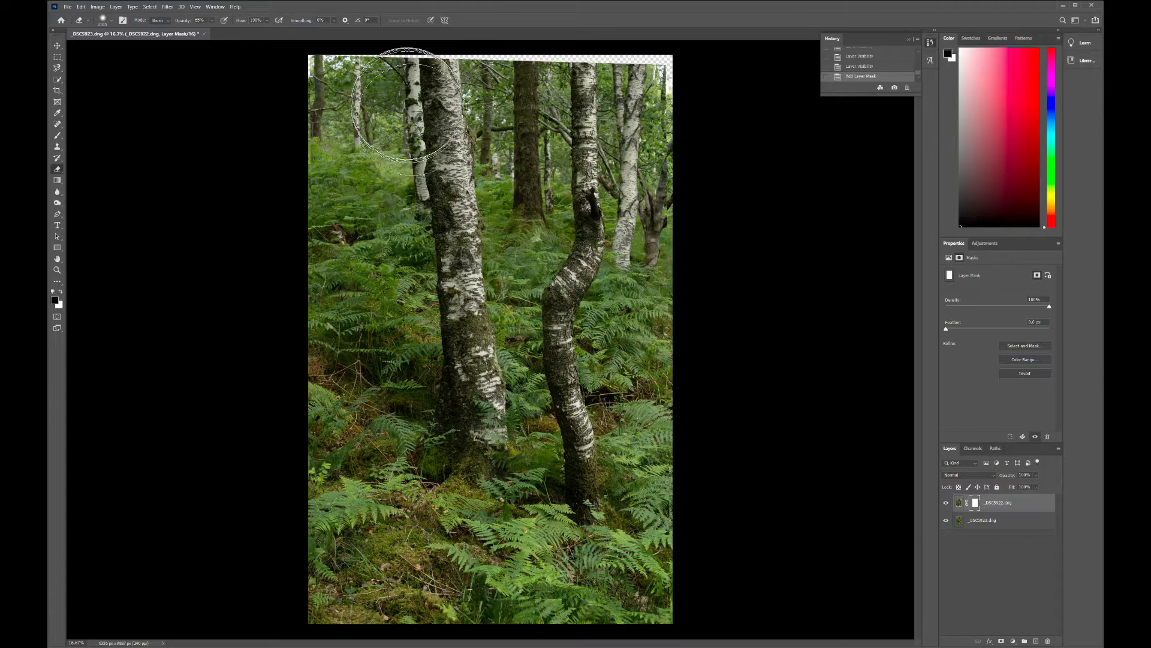
pyautogui.click(408, 105)
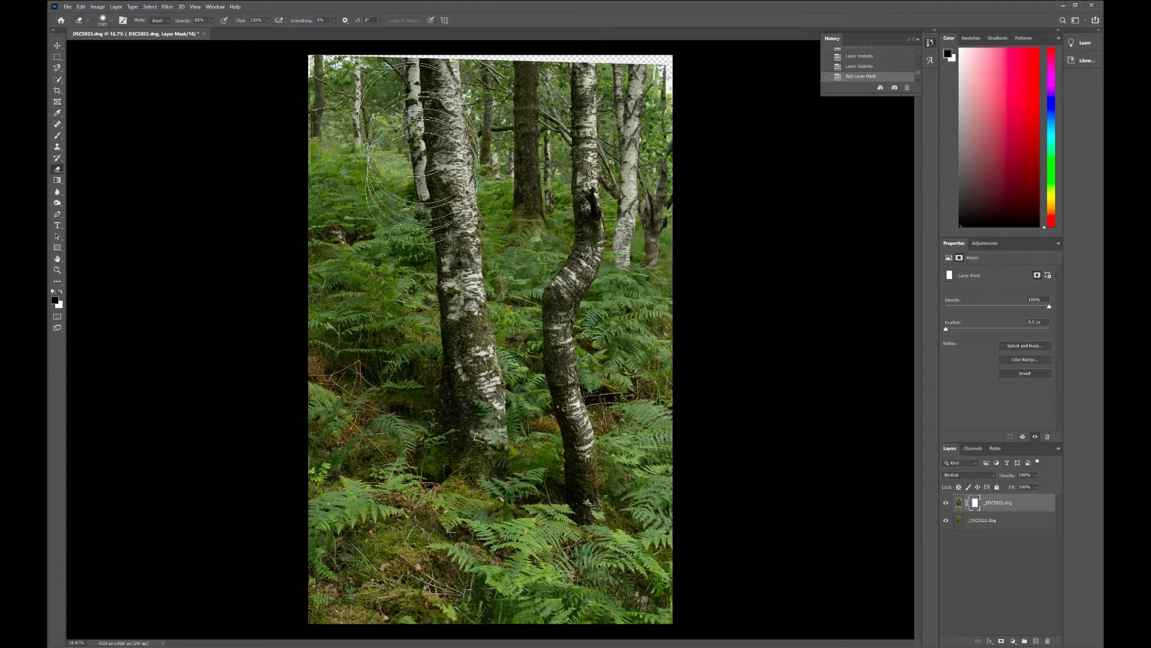
# Step: Make white the foreground colour and erase the mask over the large birch and towards the dark middle trunk
pyautogui.click(61, 292)
pyautogui.moveTo(411, 28)
pyautogui.mouseDown()
pyautogui.moveTo(449, 287)
pyautogui.moveTo(453, 198)
pyautogui.moveTo(414, 96)
pyautogui.moveTo(462, 47)
pyautogui.moveTo(337, 72)
pyautogui.moveTo(308, 168)
pyautogui.moveTo(322, 218)
pyautogui.moveTo(360, 258)
pyautogui.moveTo(442, 258)
pyautogui.moveTo(432, 327)
pyautogui.moveTo(395, 103)
pyautogui.moveTo(366, 408)
pyautogui.moveTo(312, 174)
pyautogui.moveTo(420, 420)
pyautogui.moveTo(458, 342)
pyautogui.moveTo(437, 630)
pyautogui.moveTo(329, 586)
pyautogui.moveTo(398, 437)
pyautogui.moveTo(312, 499)
pyautogui.moveTo(413, 454)
pyautogui.mouseUp()
pyautogui.moveTo(433, 81)
pyautogui.mouseDown()
pyautogui.moveTo(439, 432)
pyautogui.moveTo(408, 129)
pyautogui.moveTo(339, 180)
pyautogui.moveTo(315, 408)
pyautogui.moveTo(342, 204)
pyautogui.moveTo(329, 102)
pyautogui.moveTo(409, 439)
pyautogui.moveTo(418, 259)
pyautogui.moveTo(414, 120)
pyautogui.moveTo(318, 79)
pyautogui.moveTo(339, 103)
pyautogui.moveTo(465, 80)
pyautogui.moveTo(461, 280)
pyautogui.mouseUp()
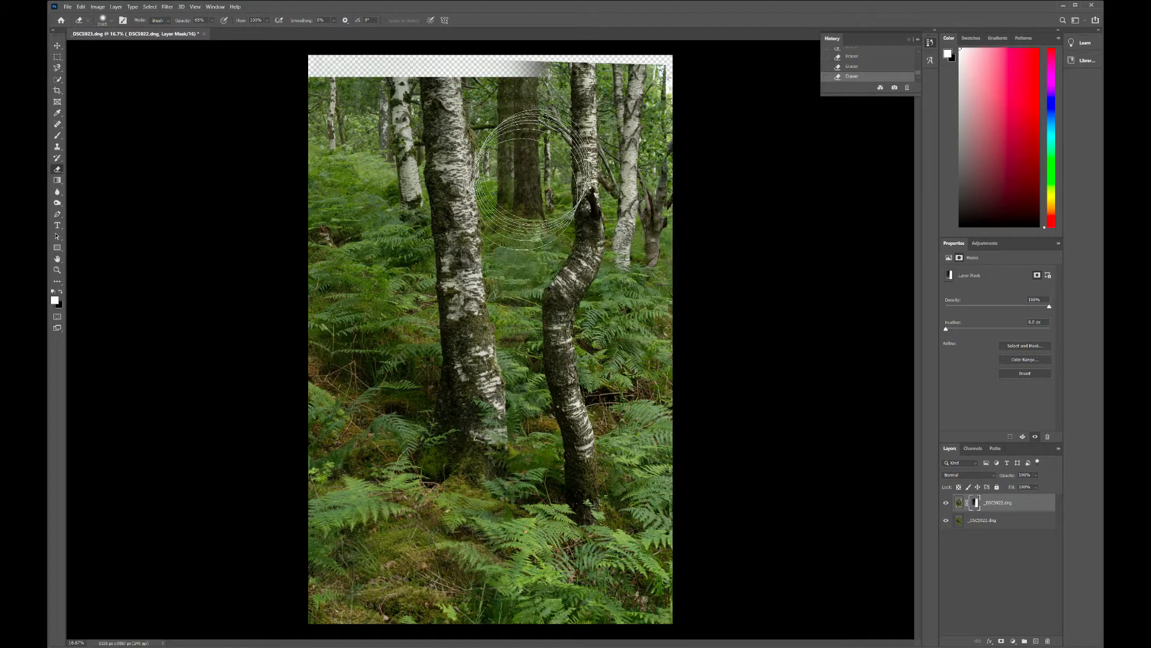
pyautogui.moveTo(535, 165)
pyautogui.mouseDown()
pyautogui.moveTo(547, 157)
pyautogui.moveTo(520, 136)
pyautogui.moveTo(485, 145)
pyautogui.moveTo(529, 142)
pyautogui.moveTo(471, 138)
pyautogui.mouseUp()
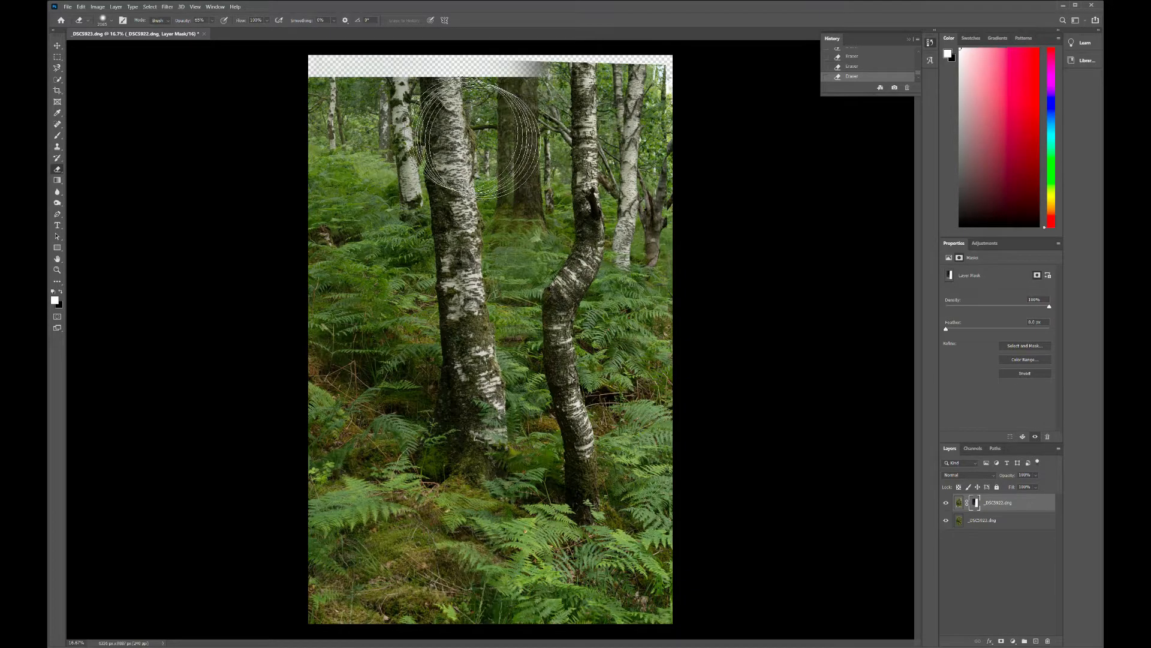
# Step: Undo the eraser strokes made on the mask over the large birch and the middle trunk
pyautogui.hotkey('ctrl', 'z')
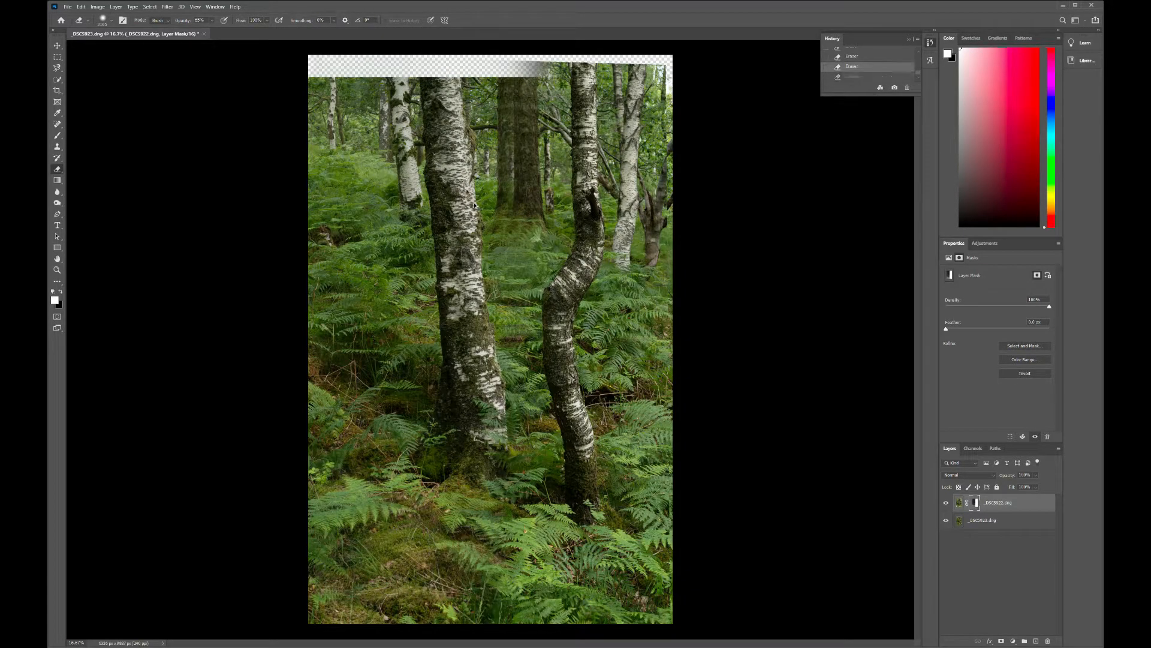
pyautogui.hotkey('ctrl', 'shift', 'z')
pyautogui.press('super+g')
pyautogui.press('super+g')
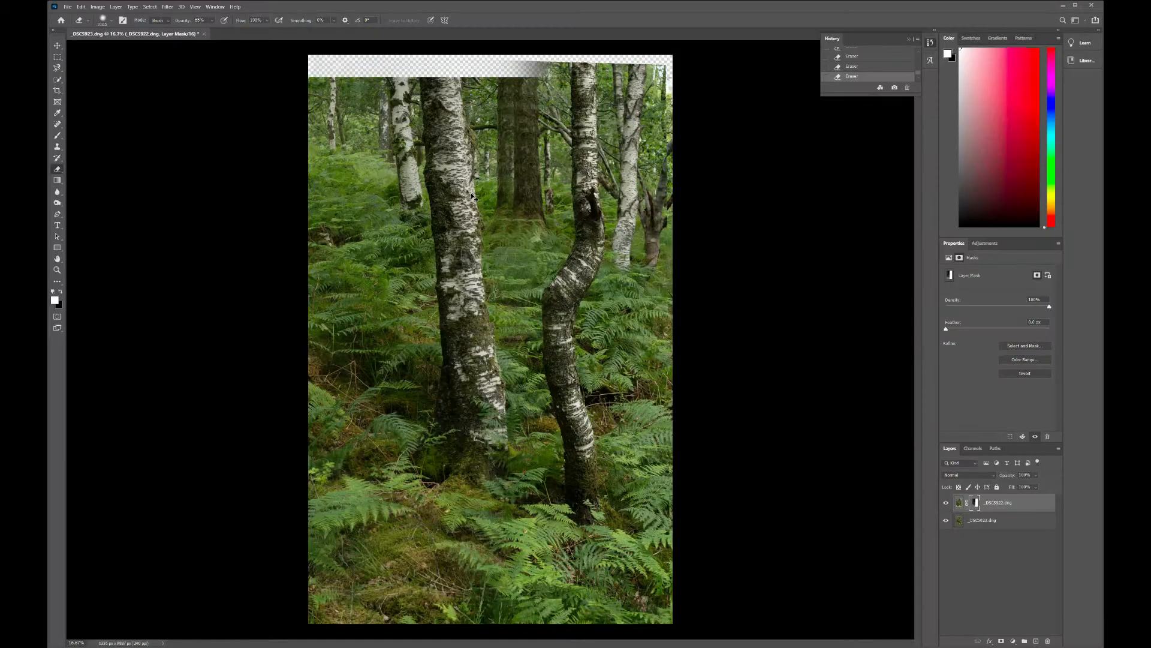
pyautogui.hotkey('ctrl', 'z')
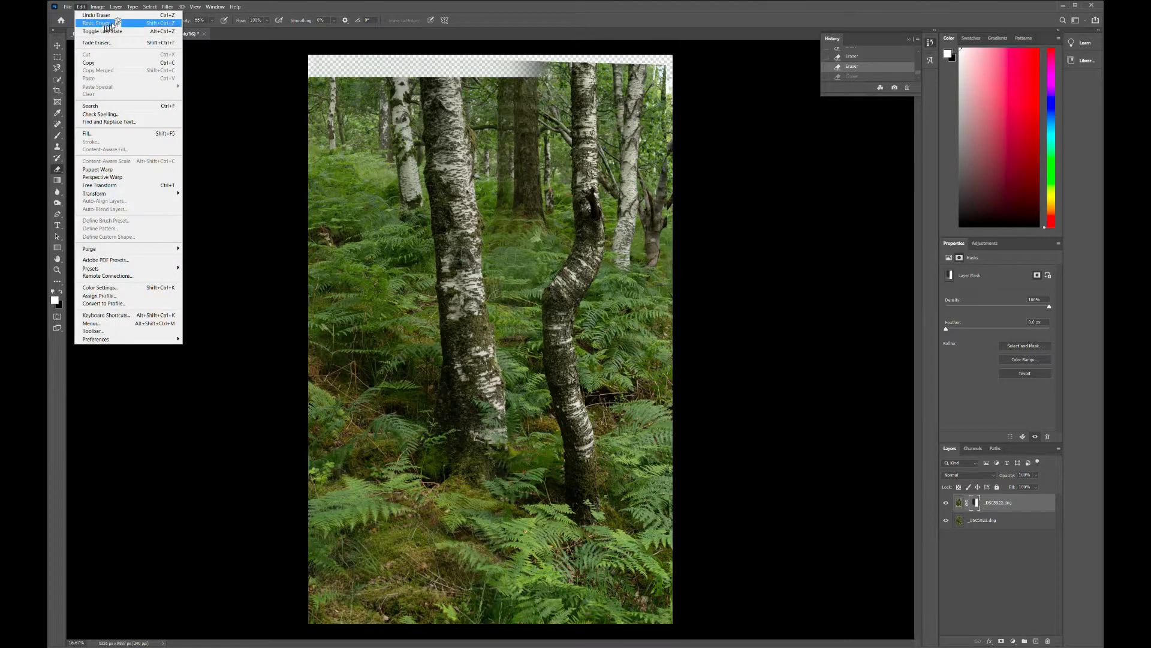
pyautogui.click(120, 15)
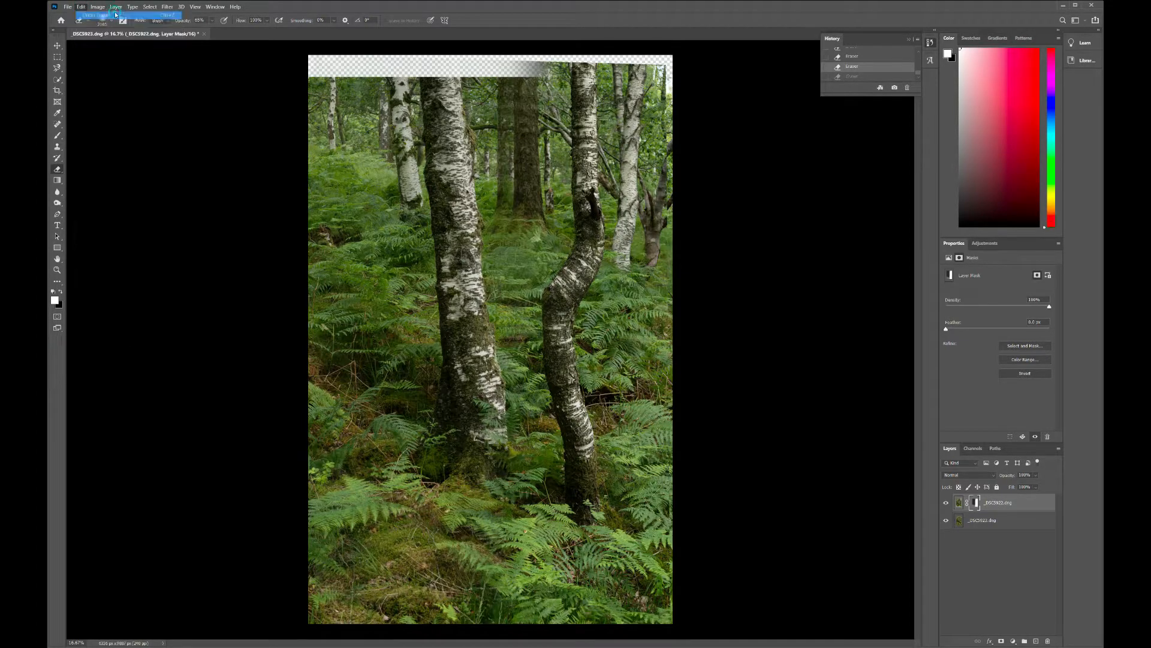
pyautogui.click(81, 7)
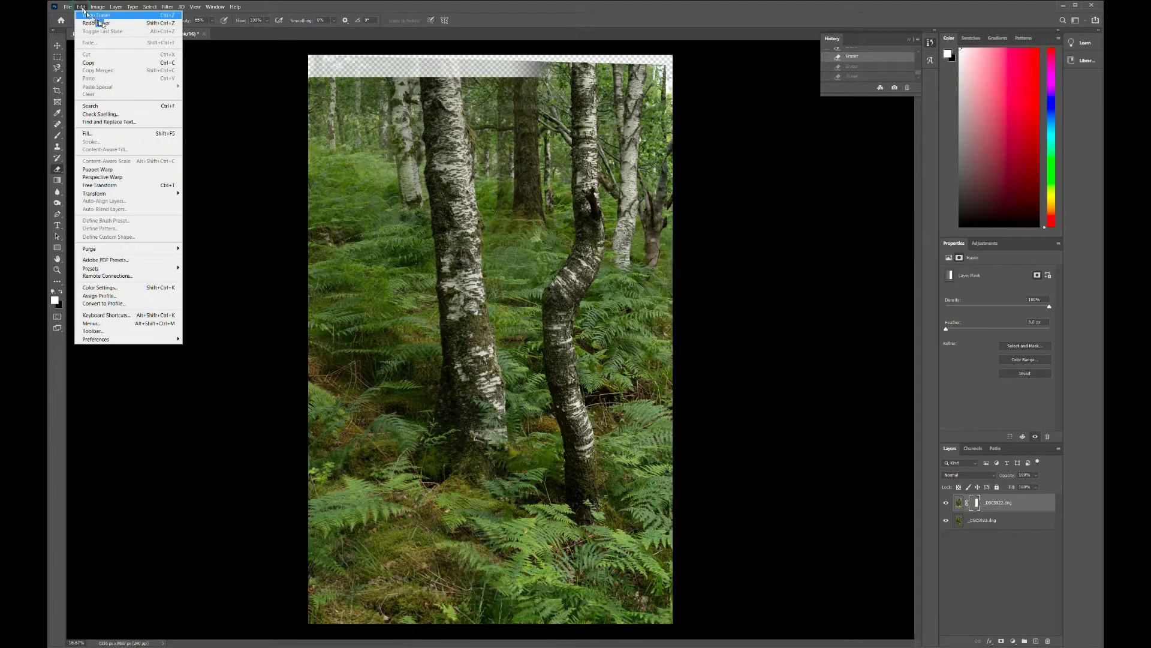
pyautogui.click(123, 14)
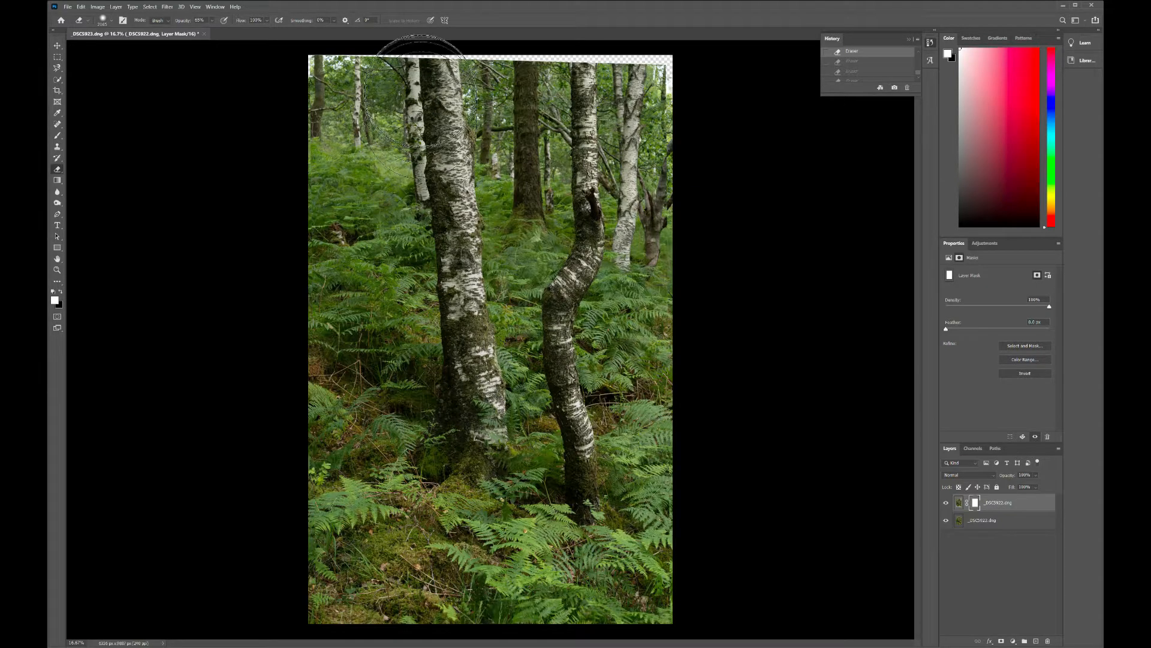
# Step: Erase the mask down the large birch trunk and across the area to its left to reveal the lower photo
pyautogui.moveTo(423, 63); pyautogui.dragTo(425, 162)
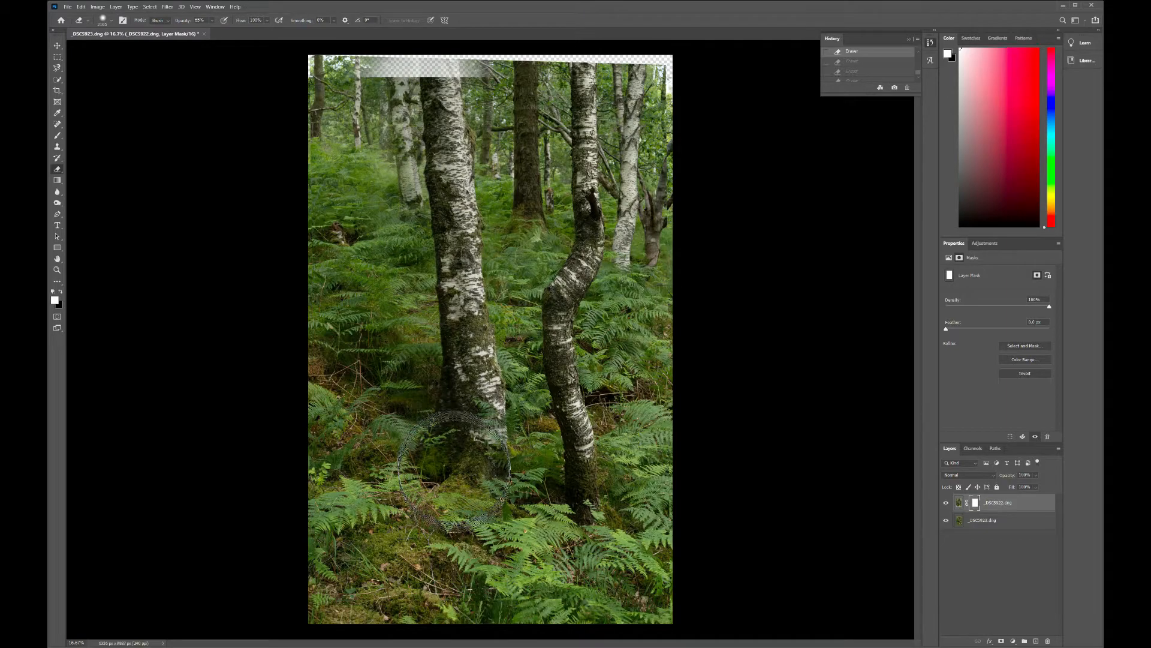
pyautogui.moveTo(454, 471)
pyautogui.mouseDown()
pyautogui.moveTo(403, 57)
pyautogui.moveTo(410, 63)
pyautogui.moveTo(416, 253)
pyautogui.moveTo(427, 259)
pyautogui.moveTo(395, 102)
pyautogui.moveTo(374, 78)
pyautogui.moveTo(272, 102)
pyautogui.moveTo(326, 133)
pyautogui.moveTo(335, 244)
pyautogui.moveTo(373, 256)
pyautogui.moveTo(325, 310)
pyautogui.moveTo(326, 334)
pyautogui.moveTo(337, 300)
pyautogui.moveTo(334, 86)
pyautogui.mouseUp()
pyautogui.moveTo(329, 87)
pyautogui.mouseDown()
pyautogui.moveTo(335, 139)
pyautogui.moveTo(326, 320)
pyautogui.moveTo(389, 145)
pyautogui.moveTo(388, 83)
pyautogui.moveTo(385, 253)
pyautogui.moveTo(400, 373)
pyautogui.moveTo(385, 85)
pyautogui.moveTo(392, 107)
pyautogui.moveTo(405, 82)
pyautogui.moveTo(460, 468)
pyautogui.moveTo(451, 520)
pyautogui.moveTo(449, 499)
pyautogui.moveTo(295, 511)
pyautogui.moveTo(404, 498)
pyautogui.moveTo(284, 519)
pyautogui.moveTo(319, 477)
pyautogui.moveTo(347, 481)
pyautogui.moveTo(350, 429)
pyautogui.moveTo(329, 392)
pyautogui.moveTo(359, 370)
pyautogui.moveTo(391, 385)
pyautogui.moveTo(439, 471)
pyautogui.moveTo(457, 469)
pyautogui.moveTo(287, 506)
pyautogui.moveTo(344, 442)
pyautogui.moveTo(392, 246)
pyautogui.moveTo(360, 418)
pyautogui.moveTo(347, 395)
pyautogui.moveTo(369, 155)
pyautogui.moveTo(350, 132)
pyautogui.moveTo(327, 411)
pyautogui.moveTo(372, 117)
pyautogui.moveTo(387, 222)
pyautogui.mouseUp()
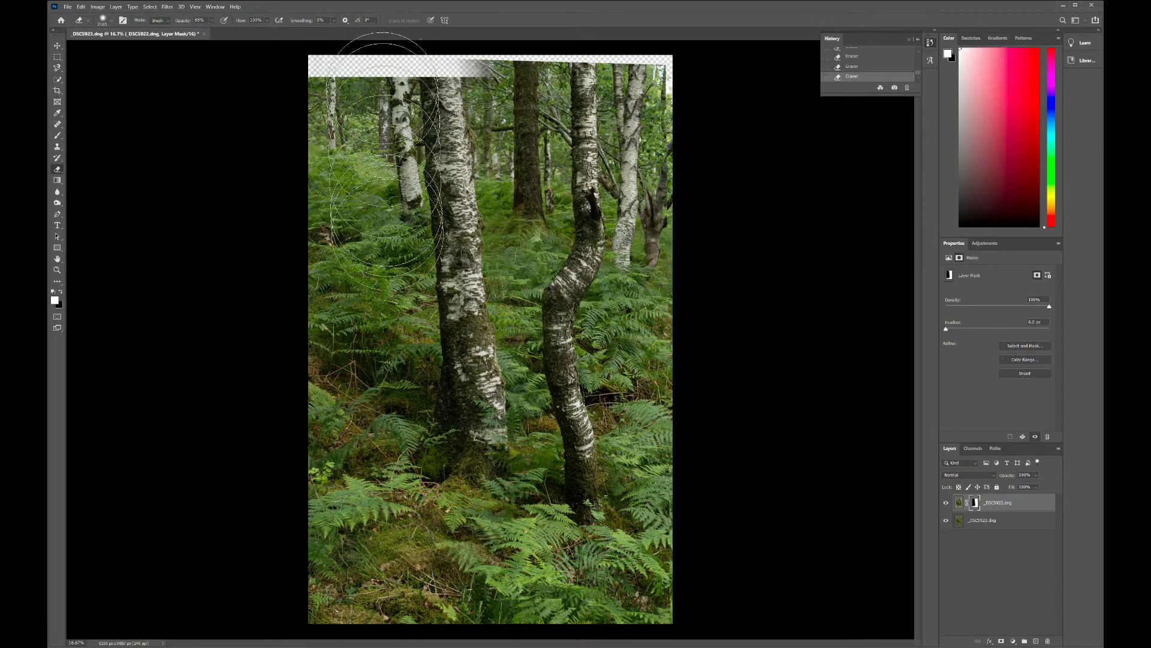
# Step: Erase on the layer mask through the ferns beside the large birch, from the upper woodland to the foreground
pyautogui.moveTo(387, 180)
pyautogui.mouseDown()
pyautogui.moveTo(414, 354)
pyautogui.moveTo(445, 450)
pyautogui.moveTo(446, 370)
pyautogui.moveTo(454, 458)
pyautogui.moveTo(396, 462)
pyautogui.moveTo(334, 539)
pyautogui.moveTo(333, 583)
pyautogui.mouseUp()
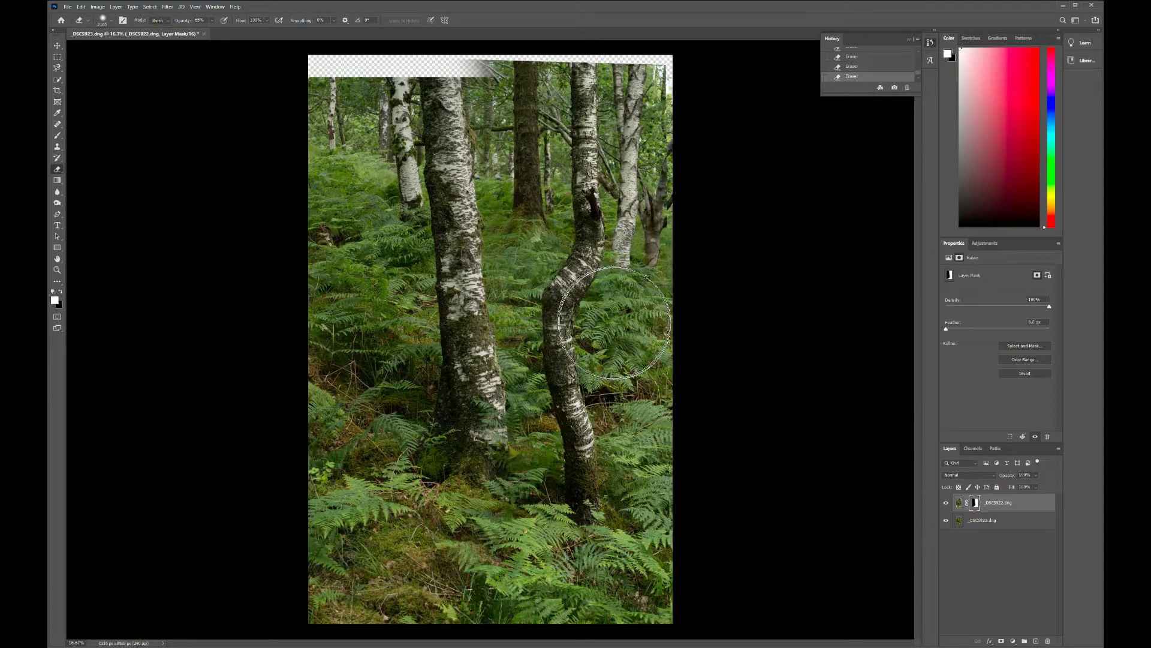
# Step: Try cropping away the transparent strip above the trees and the left and lower edges, and undo the last recorded change
pyautogui.click(57, 90)
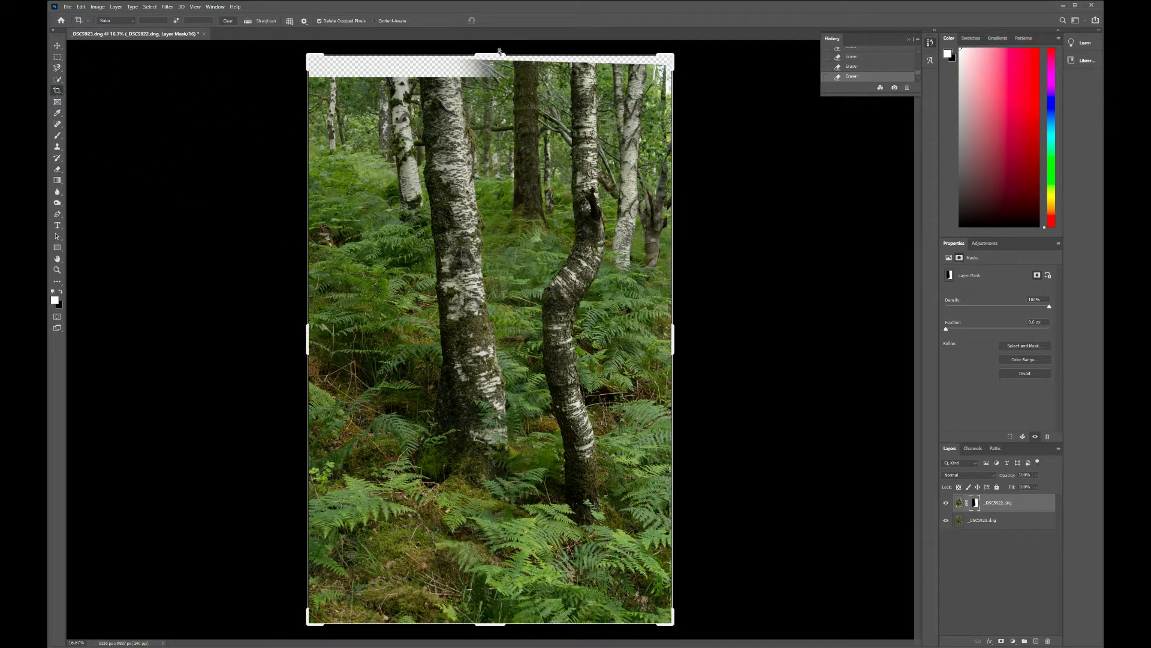
pyautogui.moveTo(499, 52); pyautogui.dragTo(501, 82)
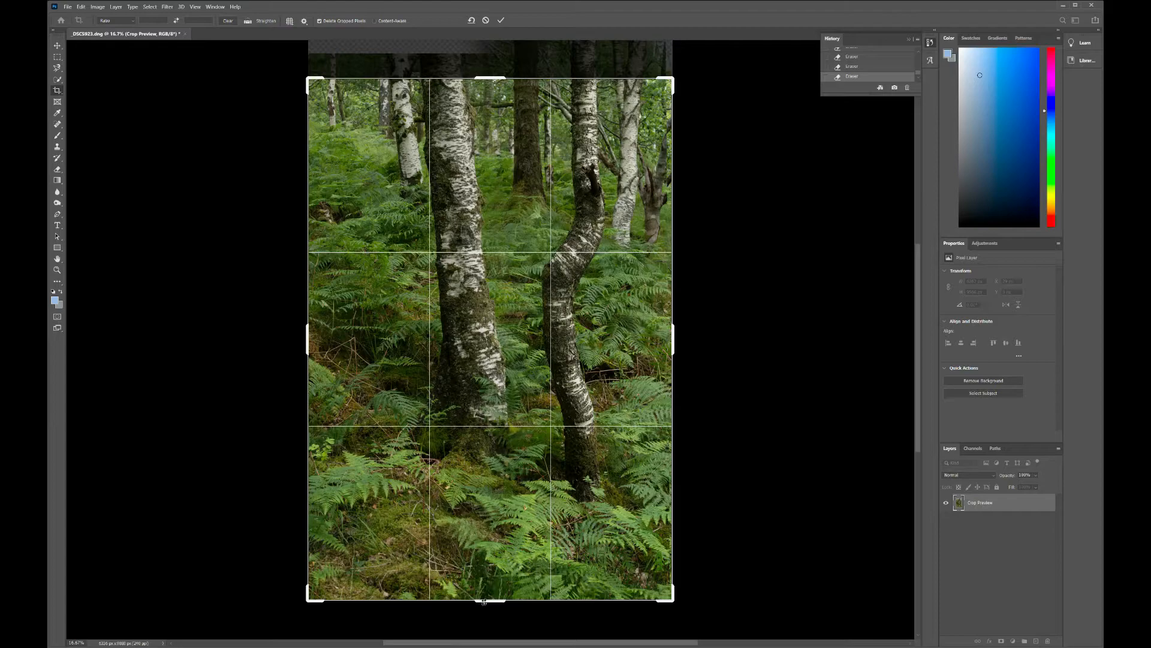
pyautogui.moveTo(484, 600); pyautogui.dragTo(488, 591)
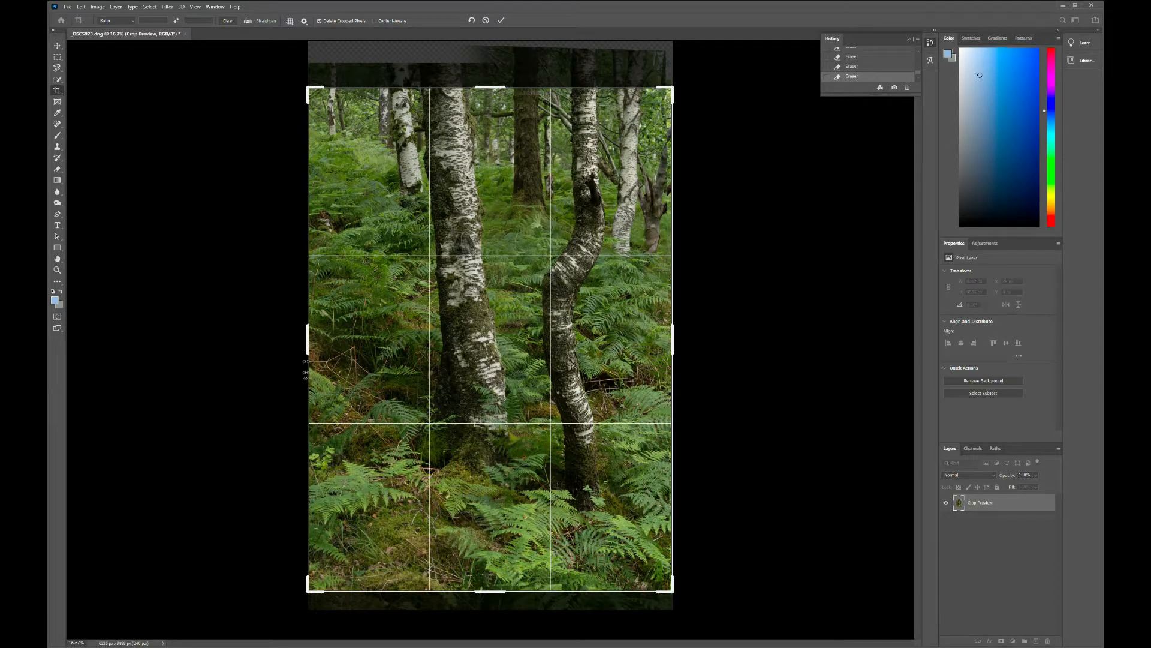
pyautogui.moveTo(309, 335); pyautogui.dragTo(313, 335)
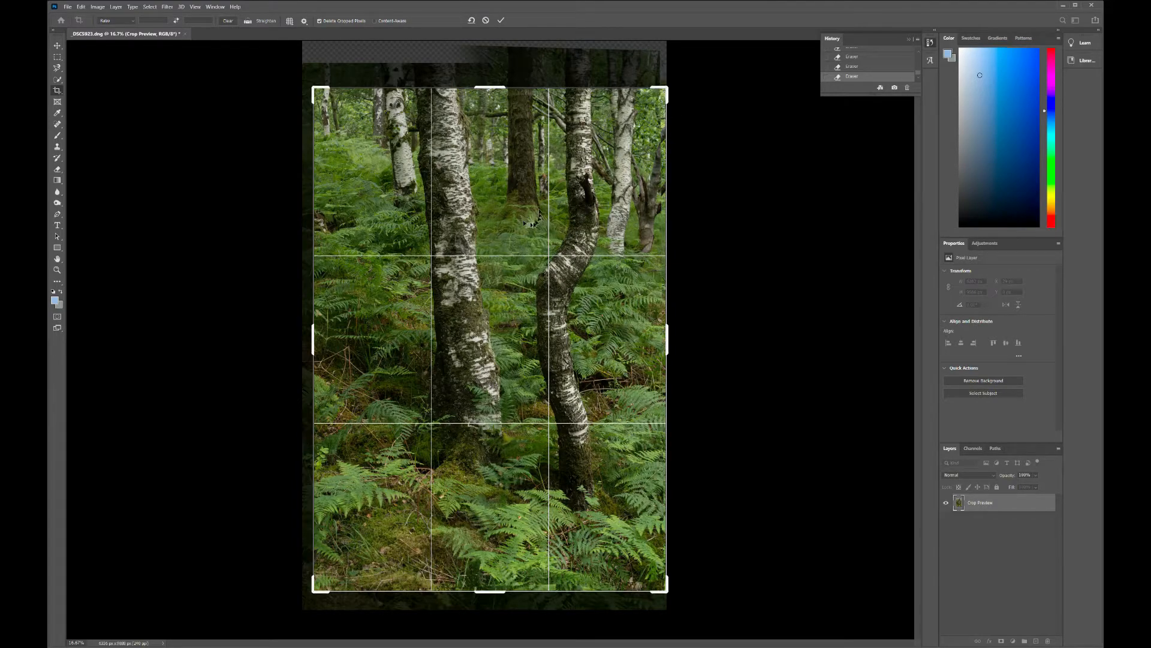
pyautogui.moveTo(316, 342); pyautogui.dragTo(332, 343)
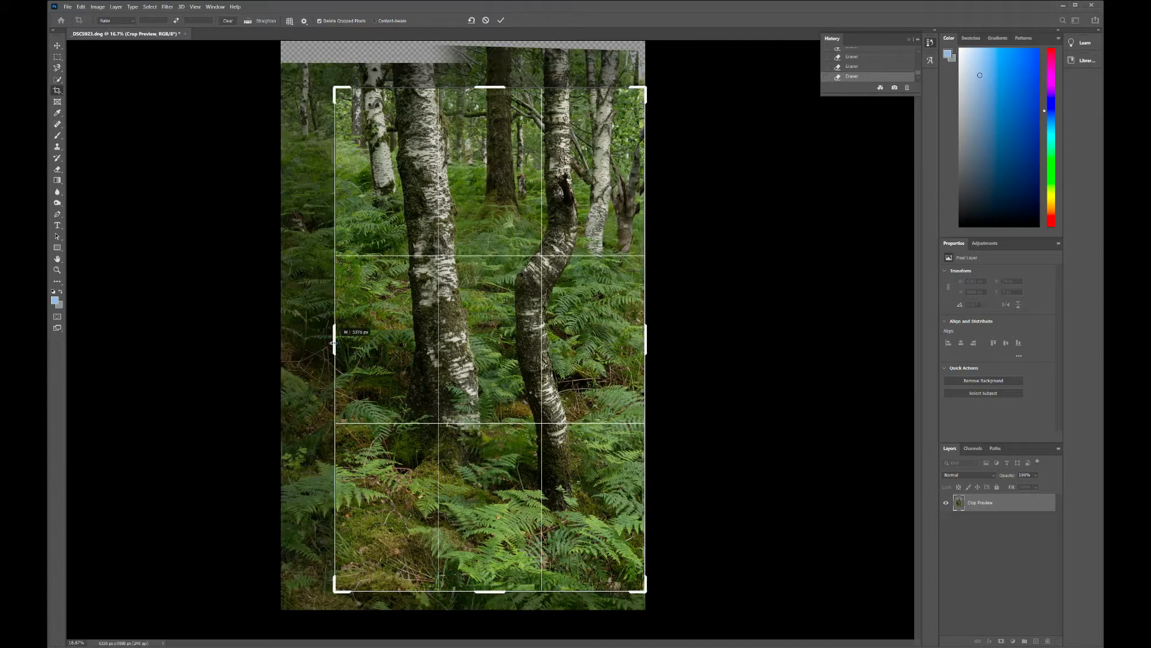
pyautogui.moveTo(330, 343); pyautogui.dragTo(335, 343)
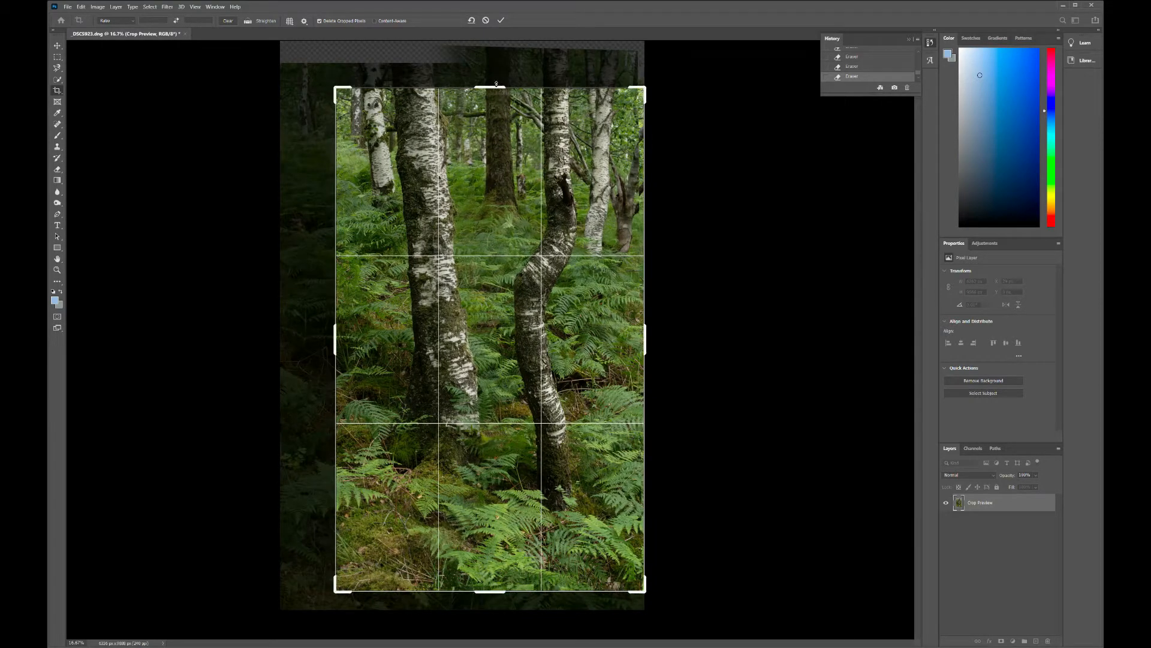
pyautogui.moveTo(497, 86); pyautogui.dragTo(499, 96)
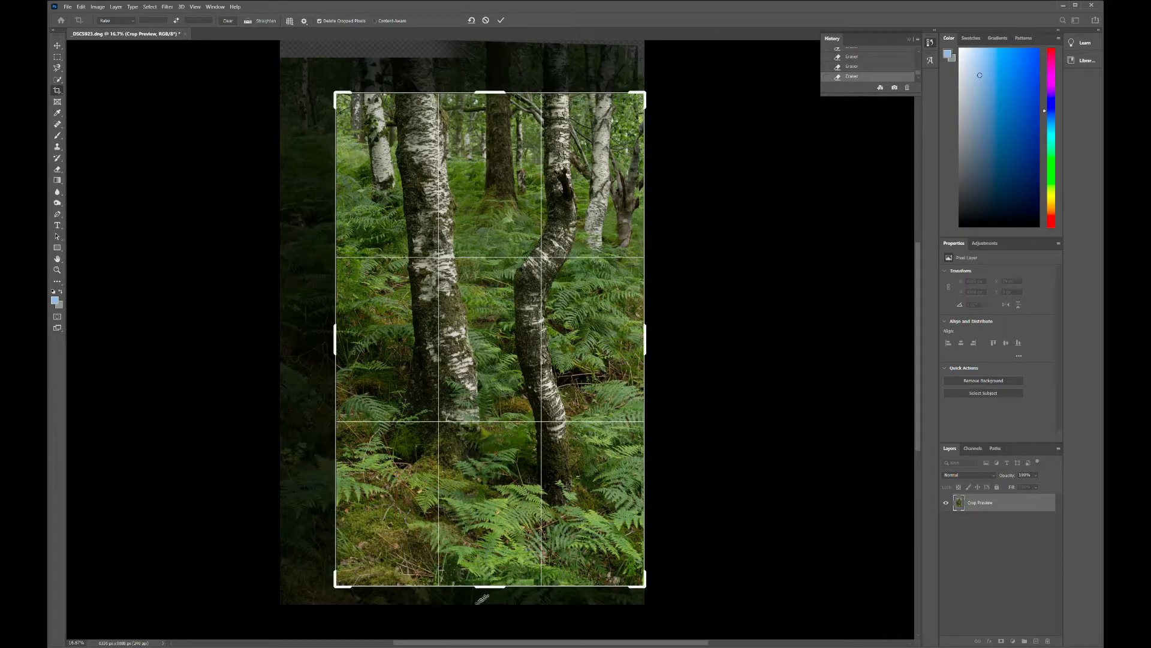
pyautogui.moveTo(496, 588); pyautogui.dragTo(510, 572)
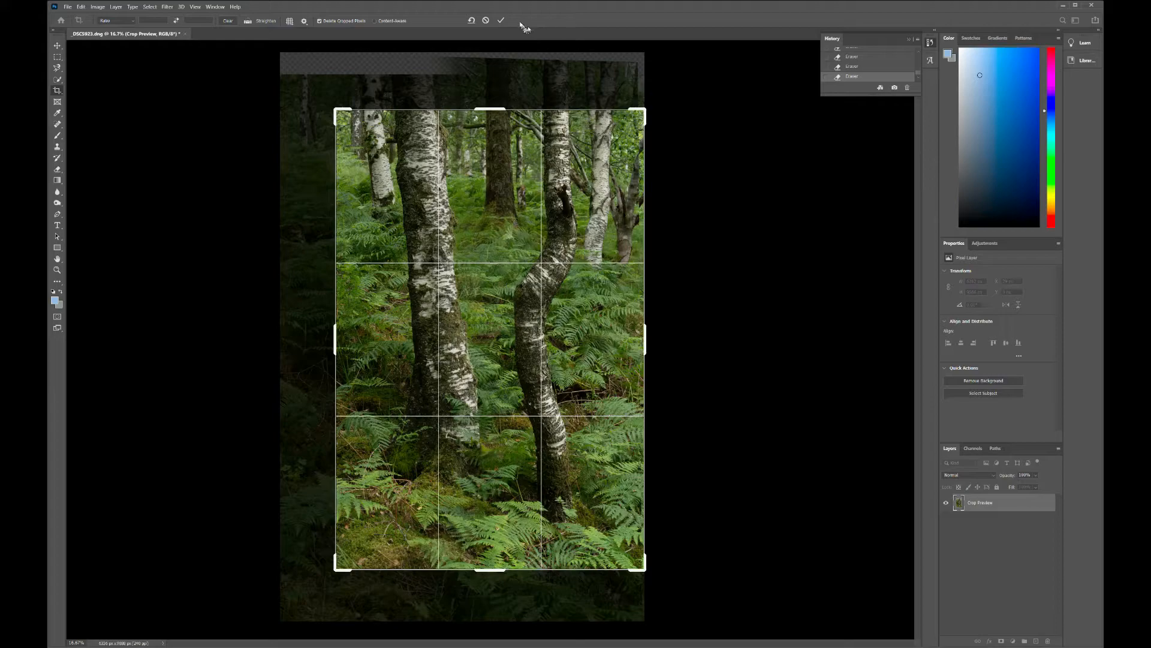
pyautogui.click(499, 21)
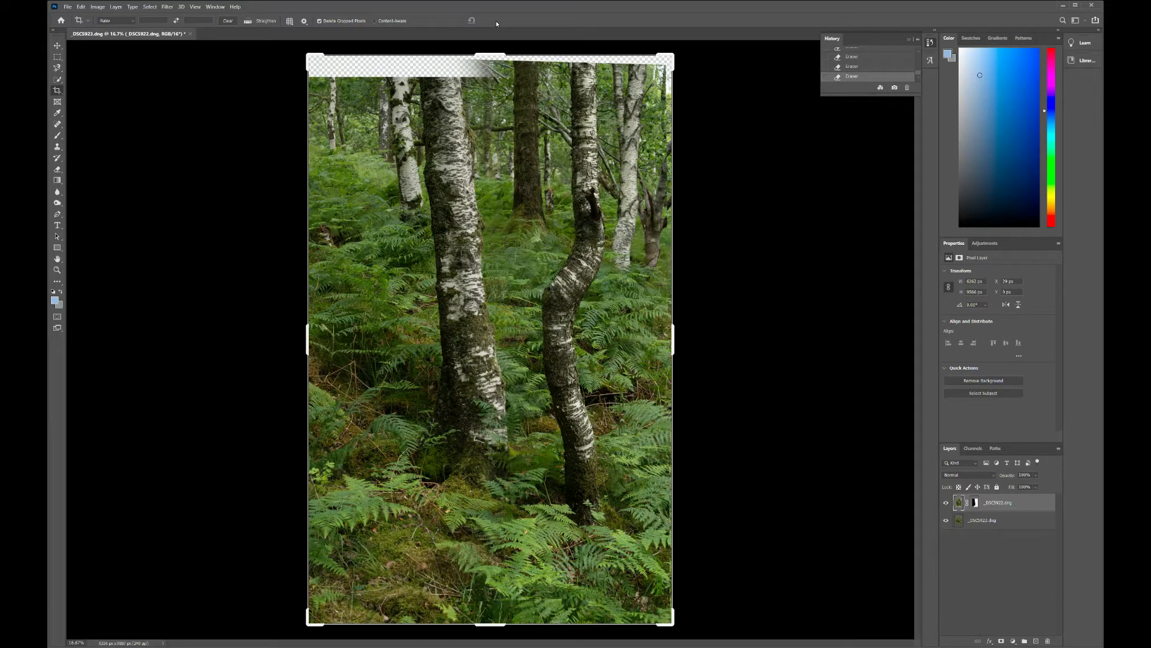
pyautogui.hotkey('ctrl', 'z')
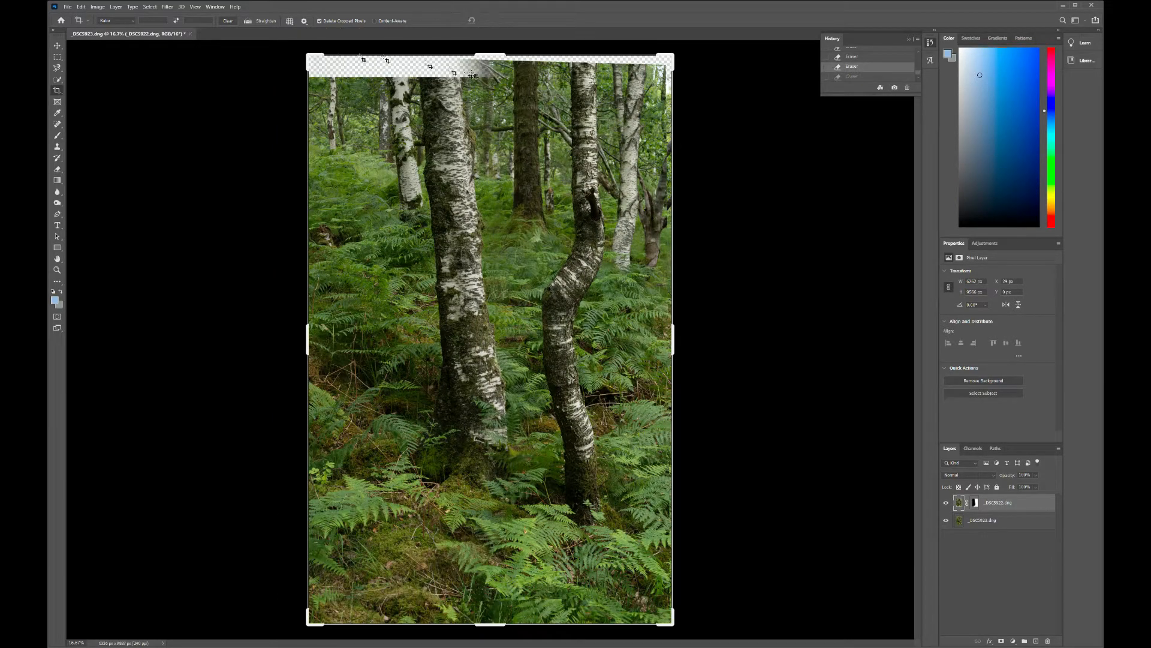
# Step: Crop the image to remove the transparent strip above the trees and trim both sides and the foreground, framing the two main birches
pyautogui.moveTo(496, 54); pyautogui.dragTo(509, 92)
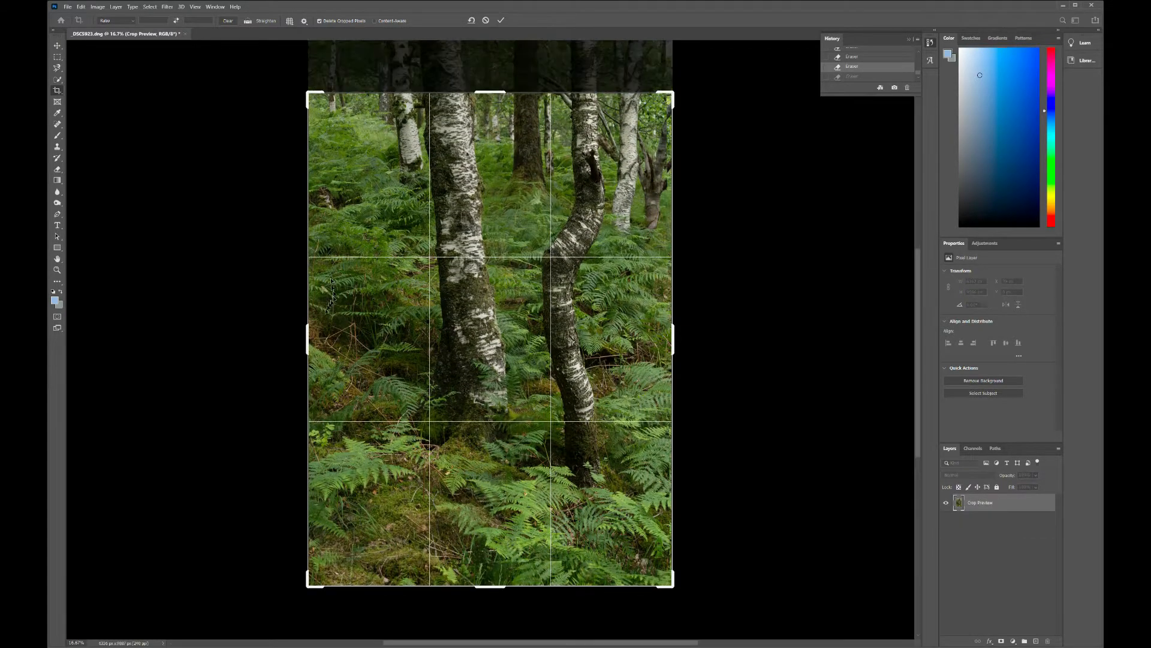
pyautogui.moveTo(308, 340); pyautogui.dragTo(337, 334)
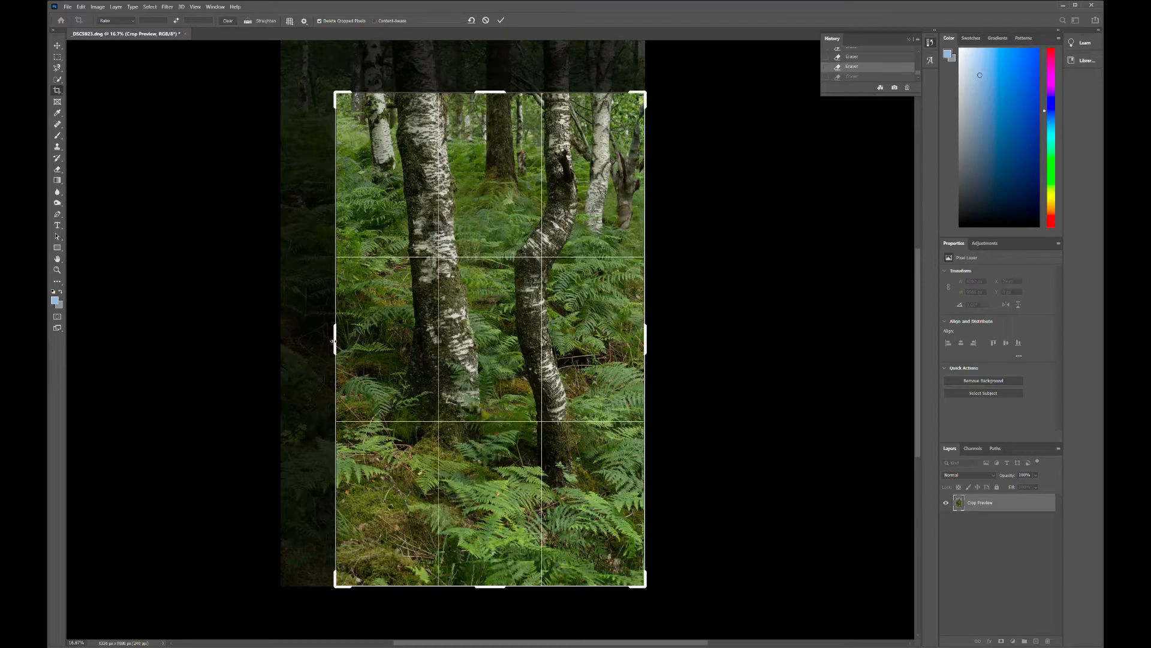
pyautogui.moveTo(334, 341); pyautogui.dragTo(338, 340)
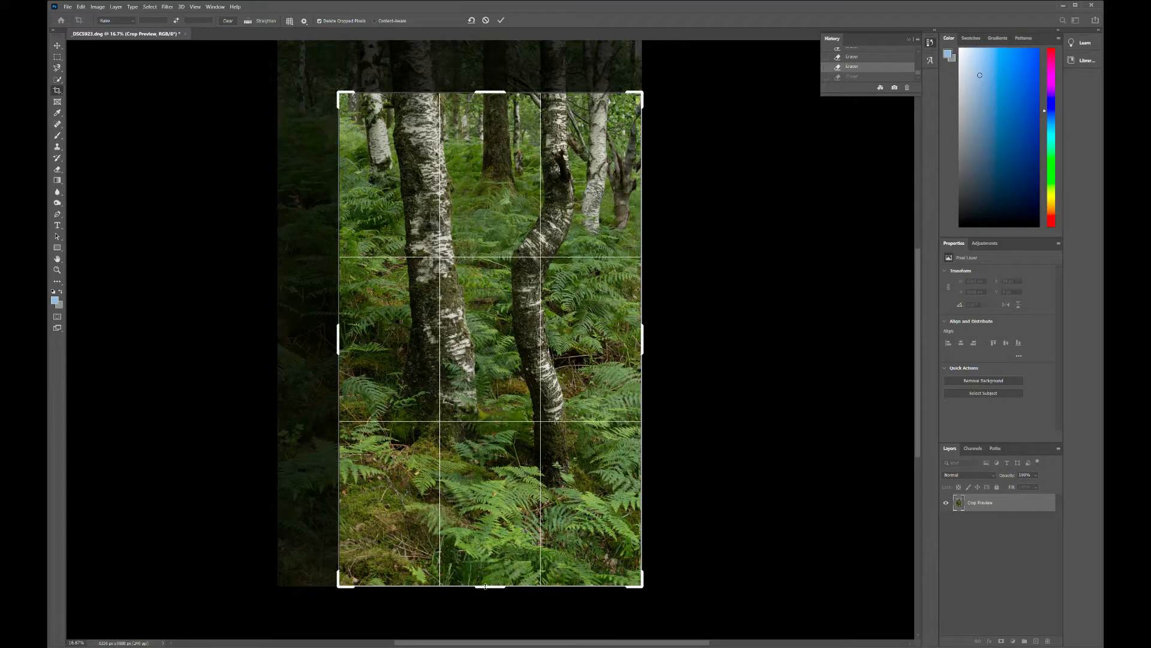
pyautogui.moveTo(486, 586); pyautogui.dragTo(491, 557)
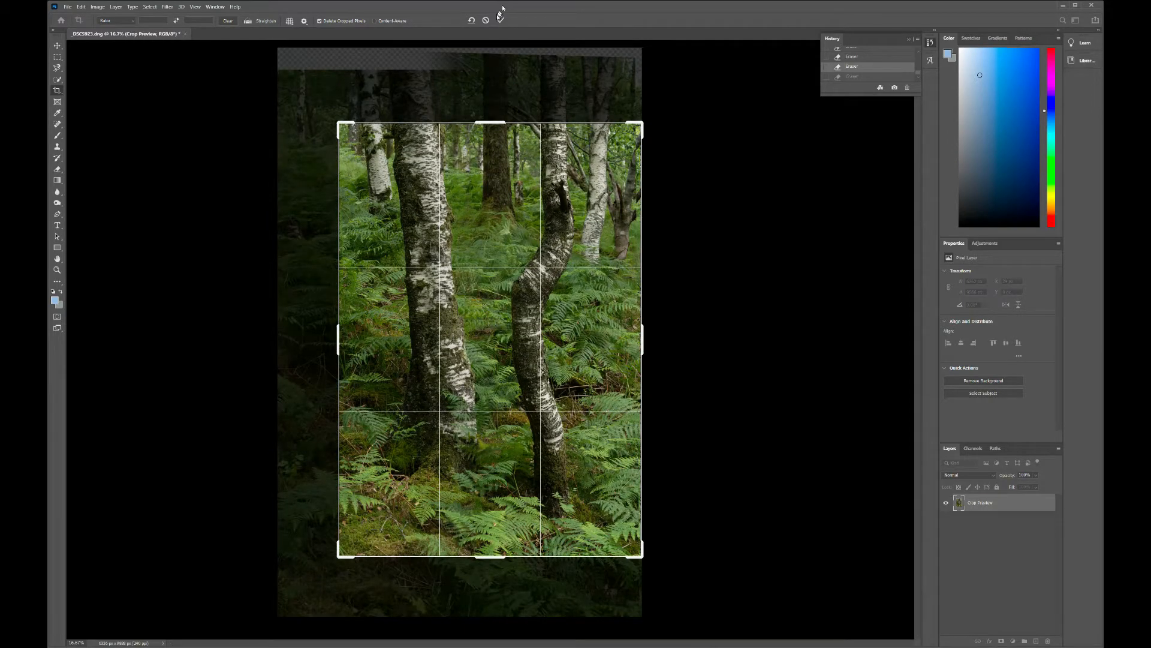
pyautogui.click(501, 22)
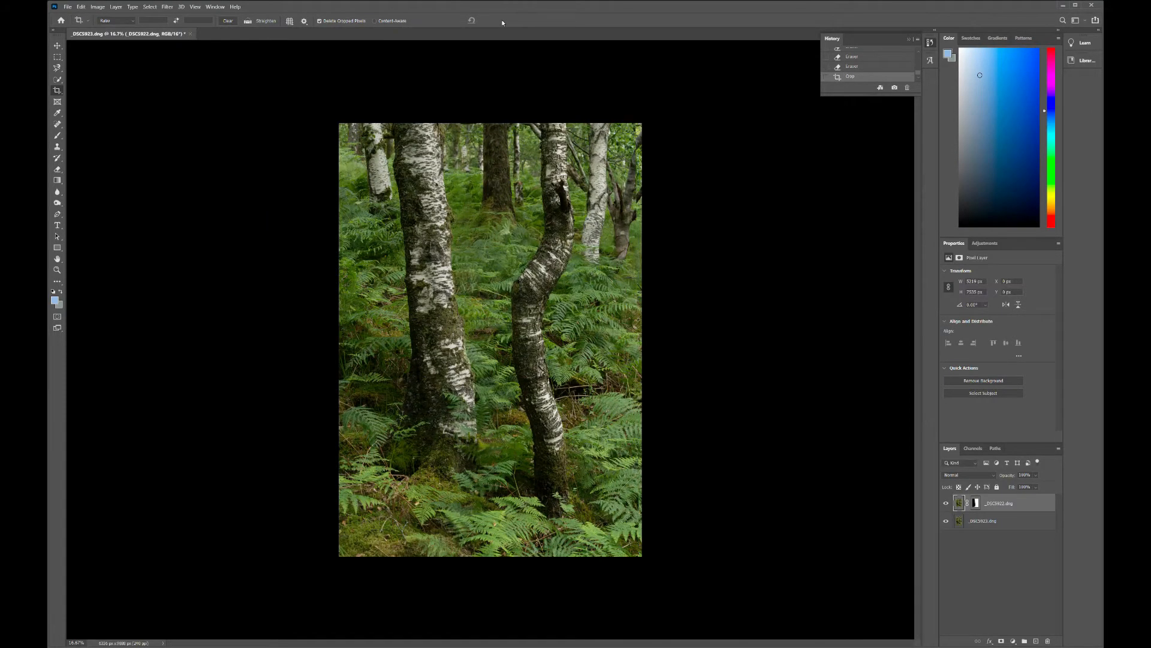
# Step: Flatten the image and close Photoshop, saving the changes to _DSC5923.dng
pyautogui.rightClick(1005, 508)
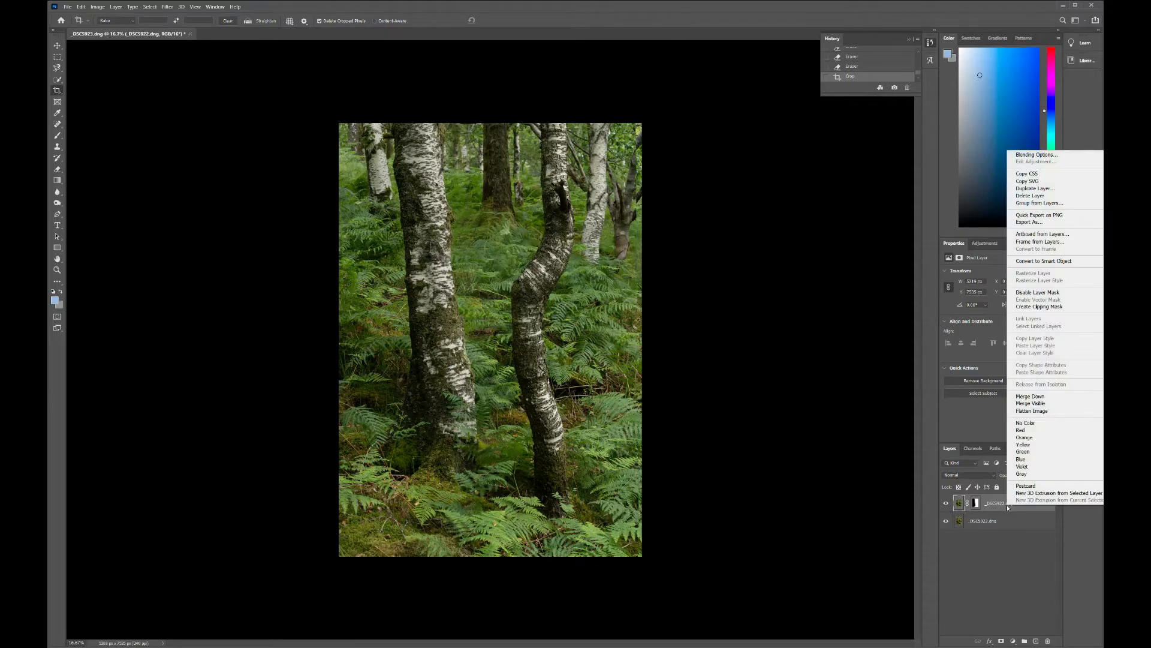
pyautogui.click(1040, 411)
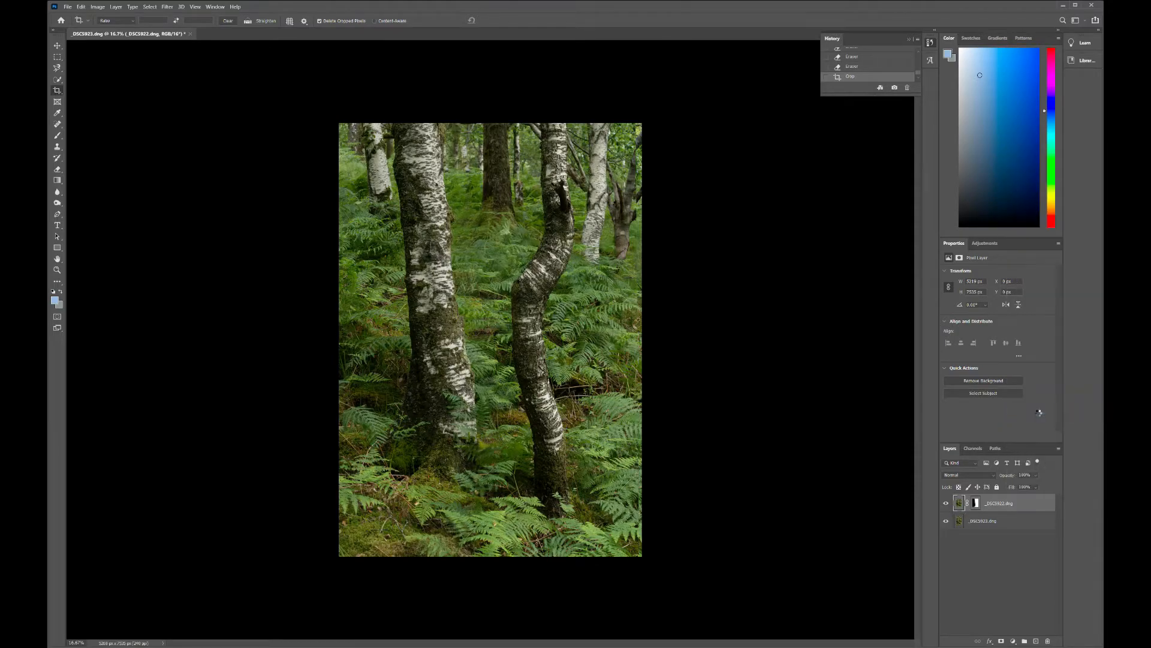
pyautogui.click(1093, 7)
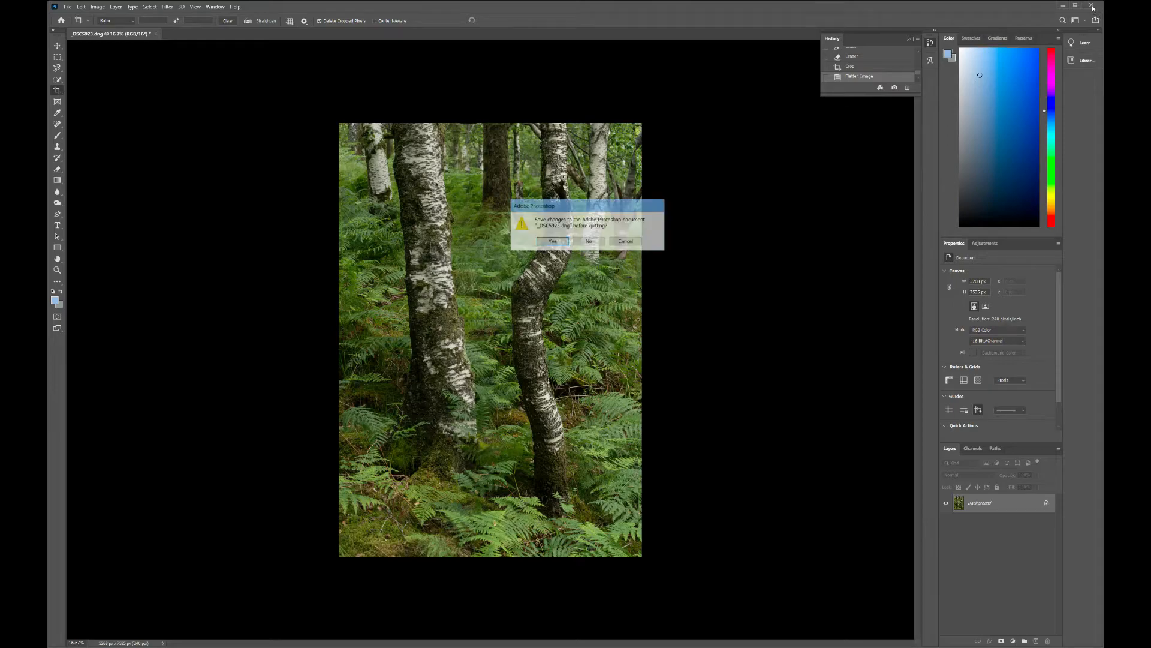
pyautogui.click(566, 243)
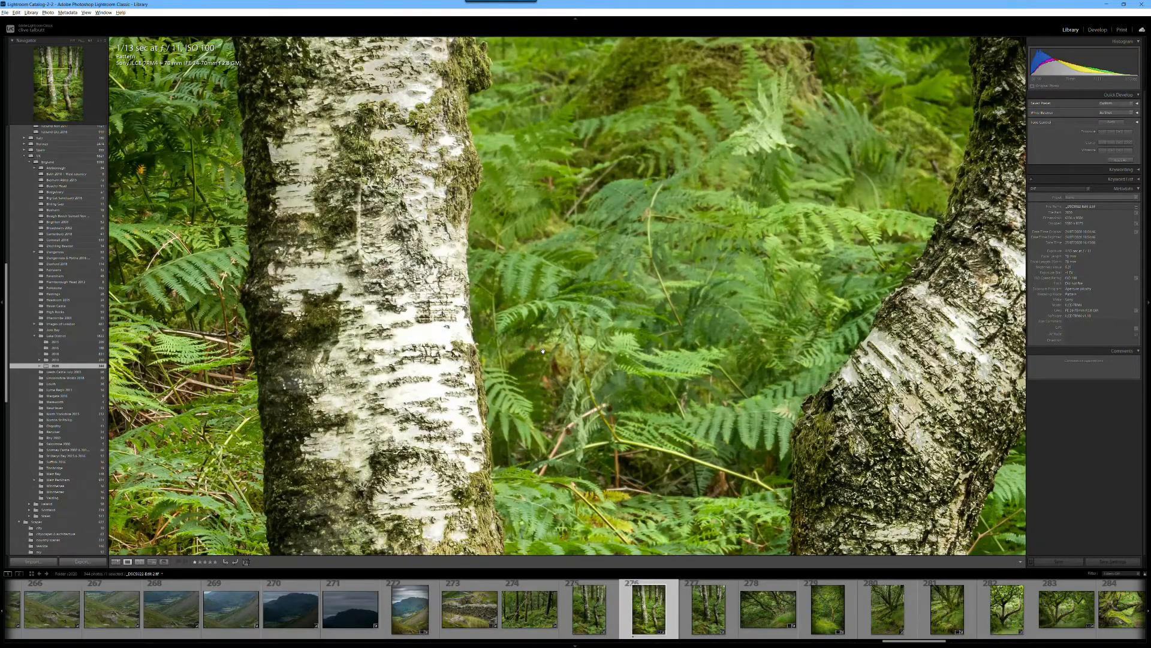
# Step: Examine the finished woodland photo in Lightroom, comparing the full view with close-ups of the two birch trunks and surrounding ferns
pyautogui.click(543, 350)
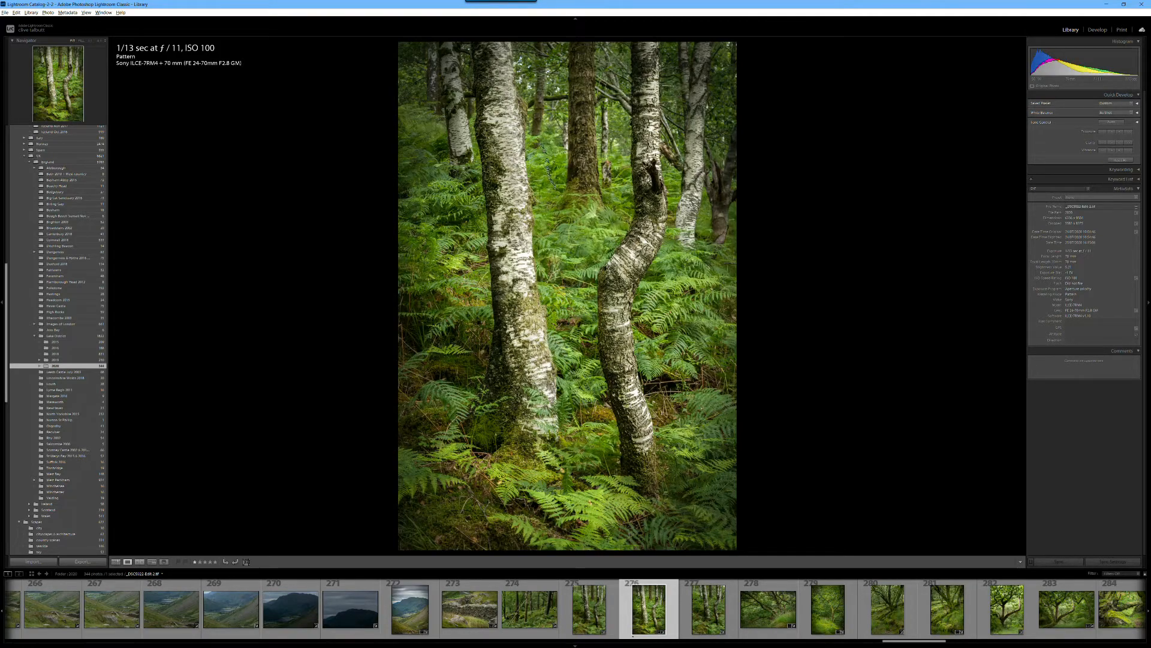
pyautogui.click(535, 287)
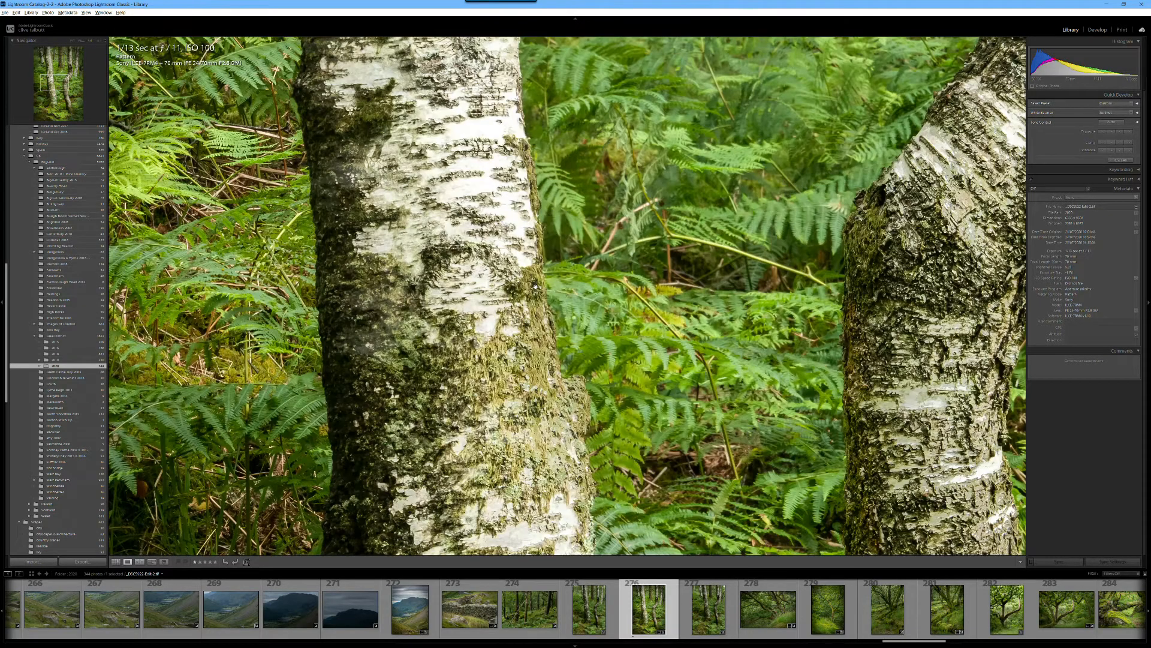
pyautogui.click(494, 295)
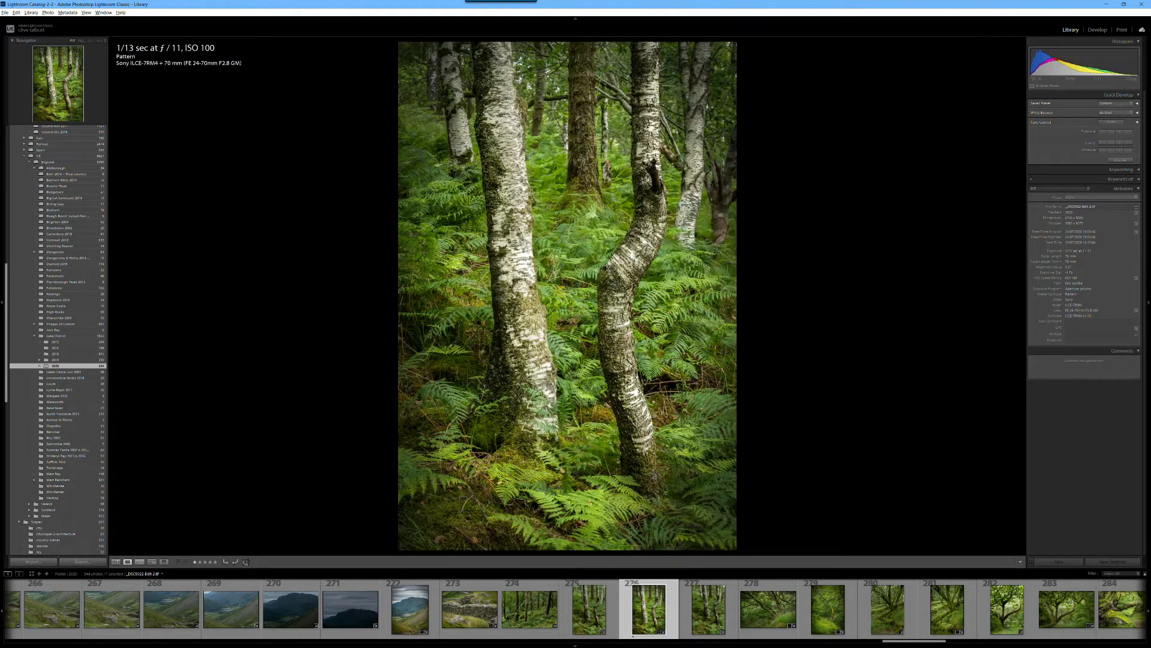
pyautogui.click(652, 469)
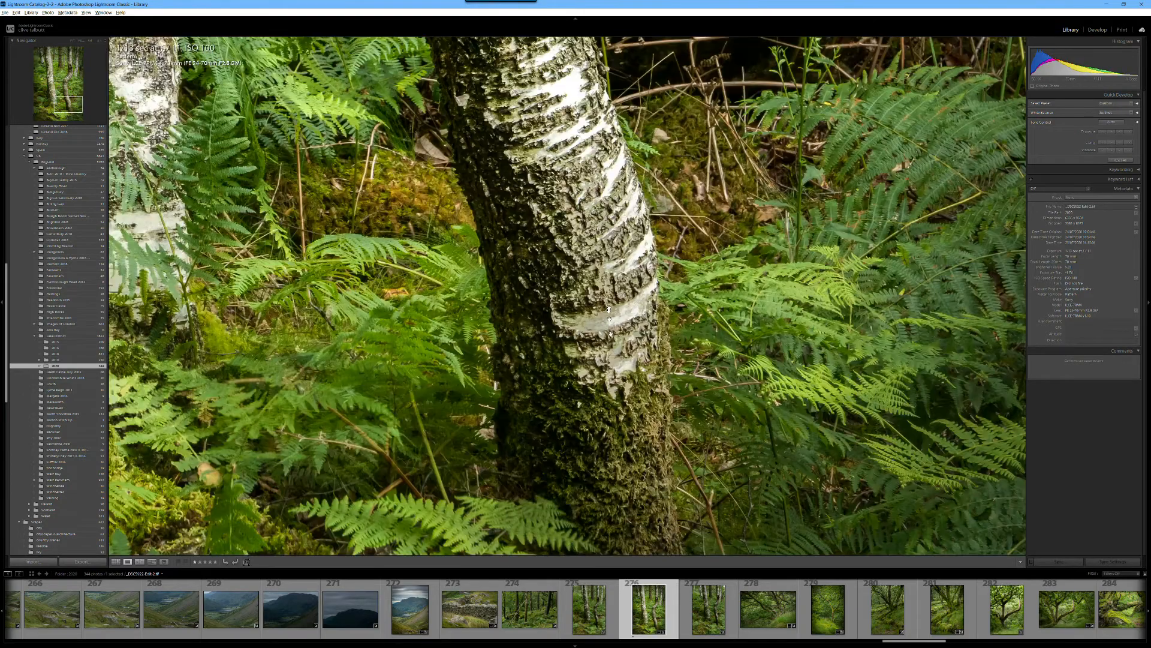
pyautogui.click(593, 309)
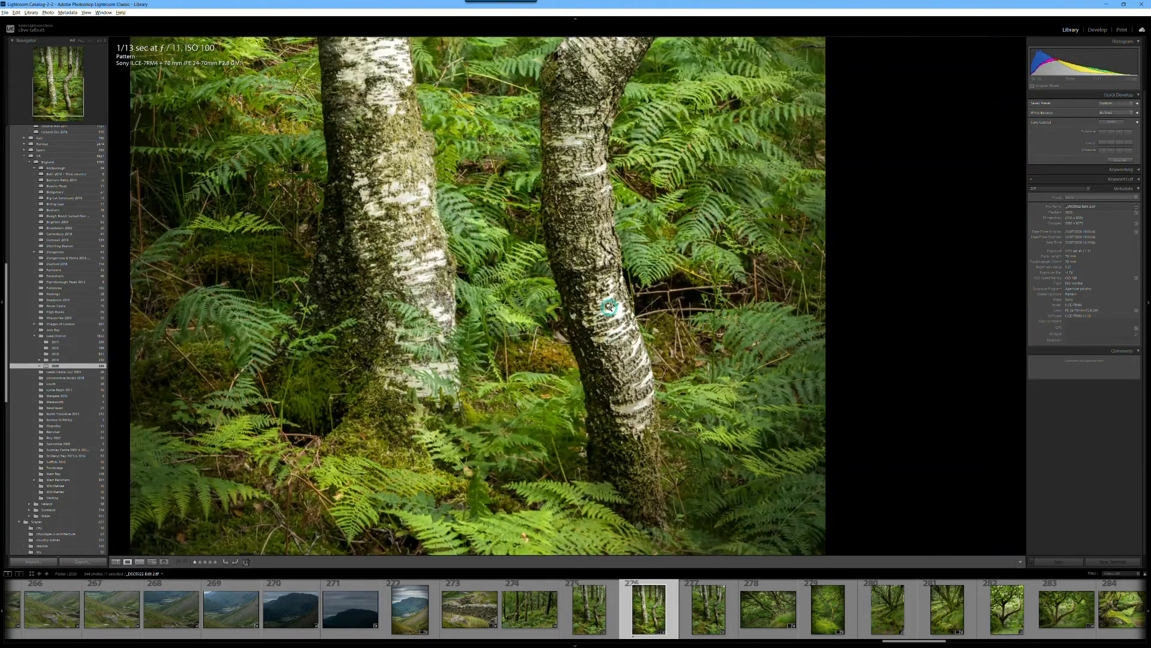